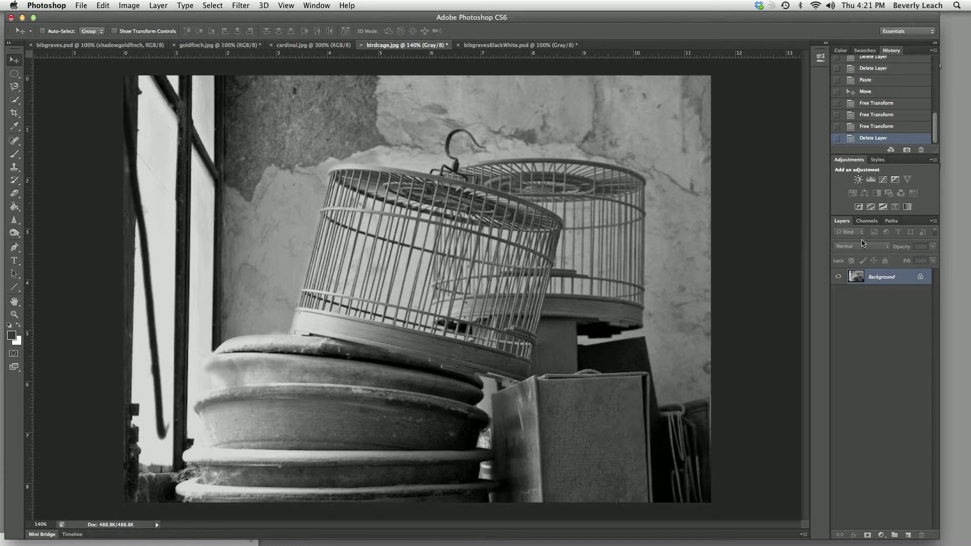
# Check the color mode and the image size settings of the birdcage photo
pyautogui.click(130, 6)
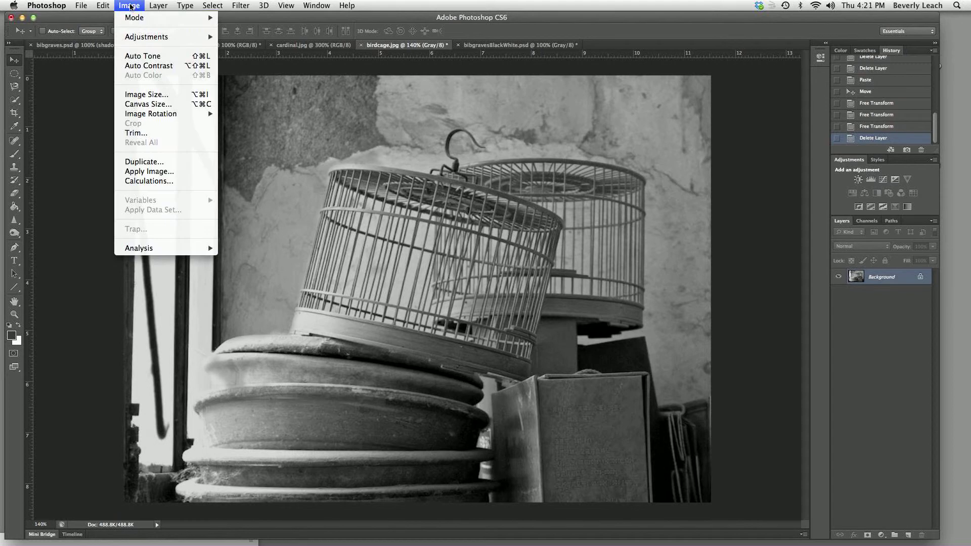
pyautogui.moveTo(136, 17)
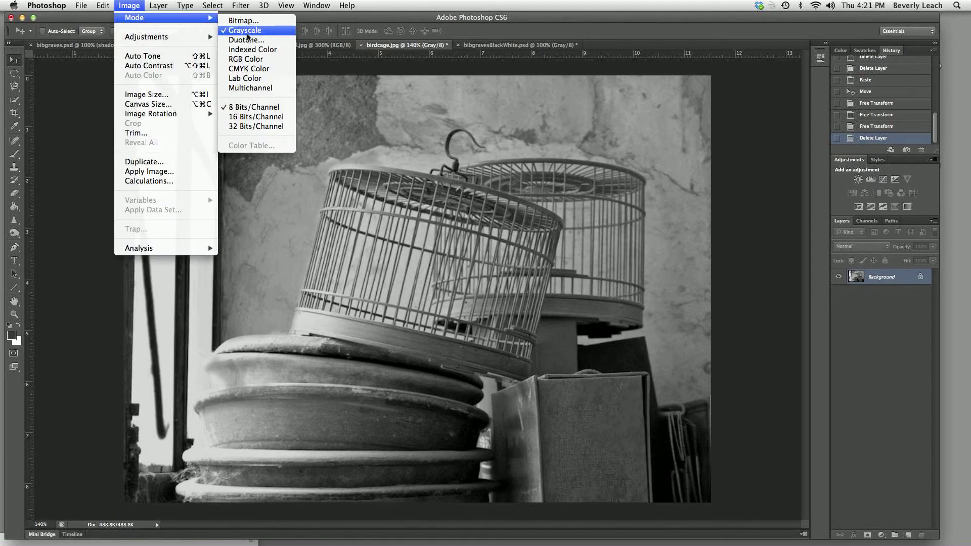
pyautogui.click(144, 95)
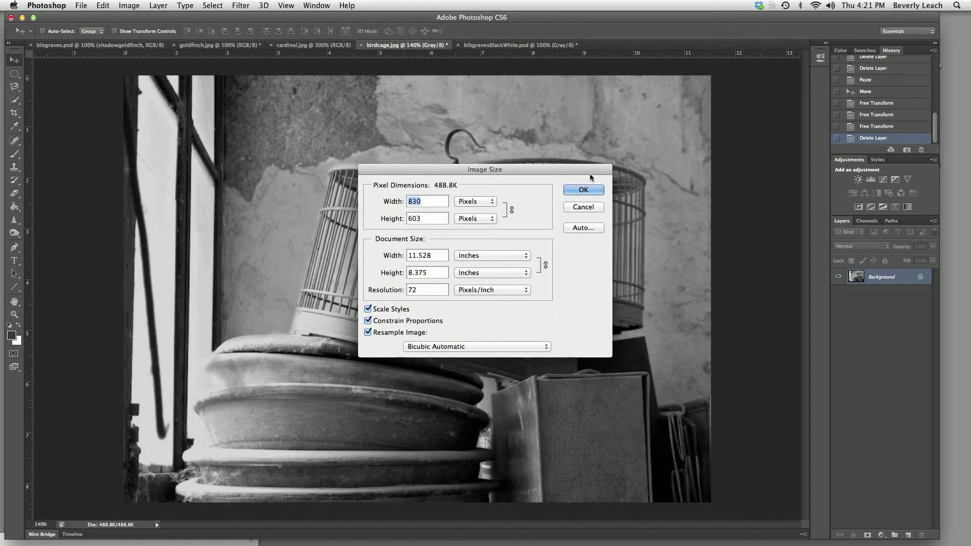
pyautogui.click(594, 194)
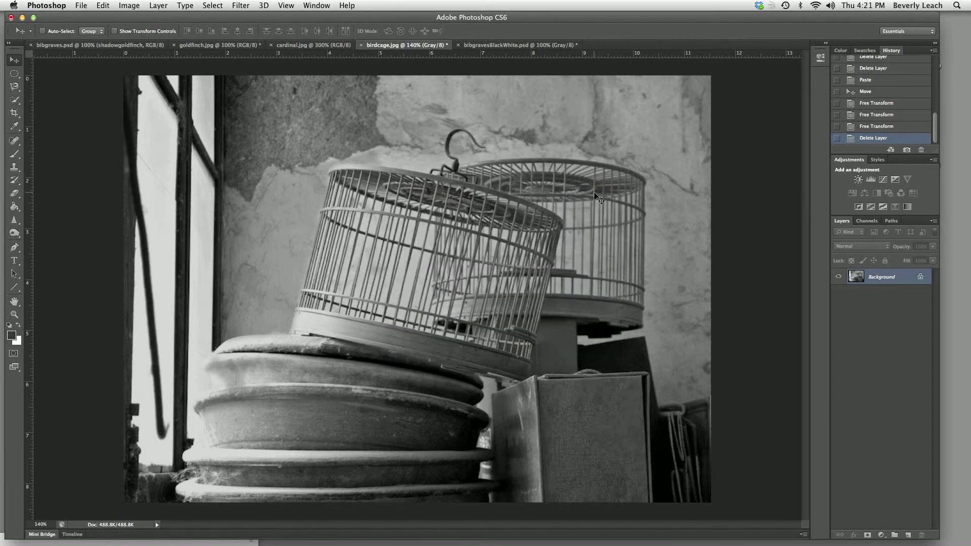
# Switch to goldfinch.jpg and look over the available Sharpen filters
pyautogui.click(238, 45)
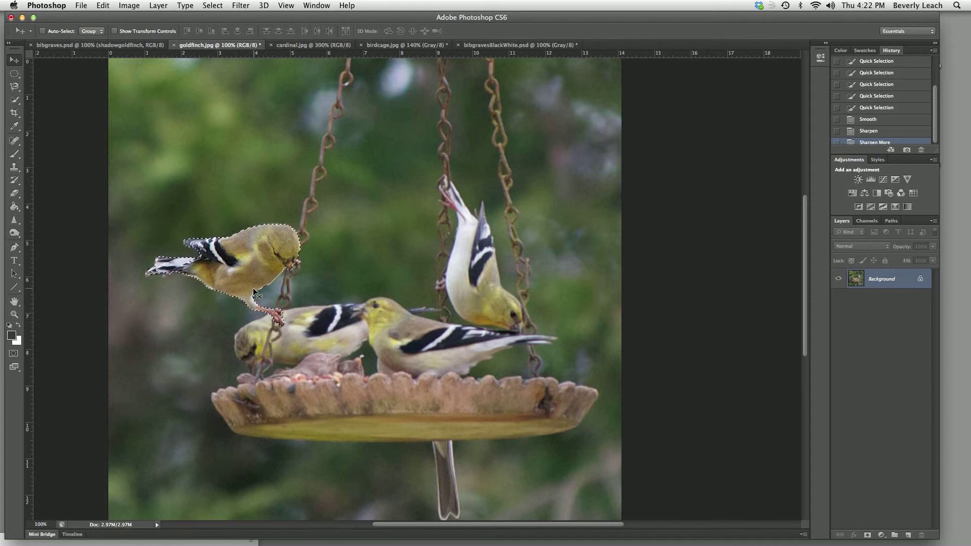
pyautogui.click(247, 5)
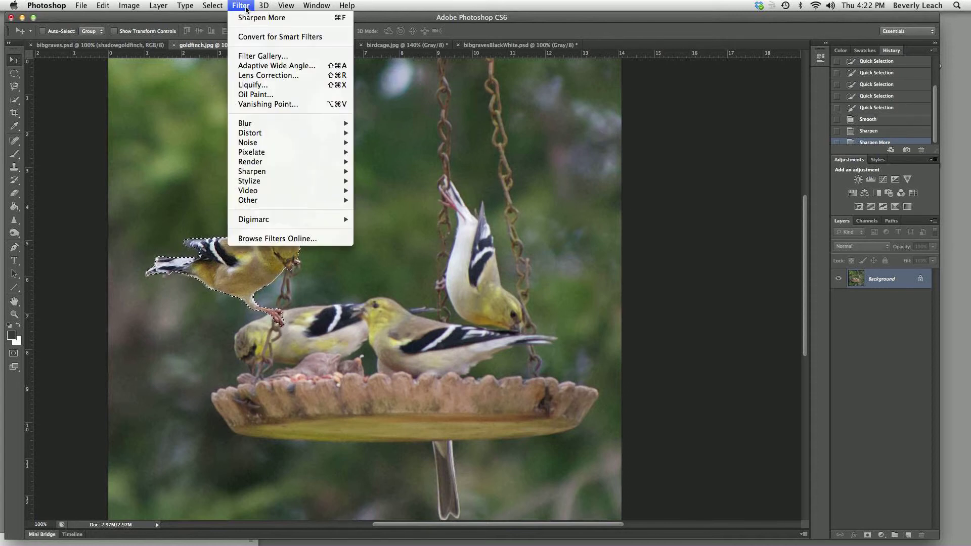
pyautogui.moveTo(254, 175)
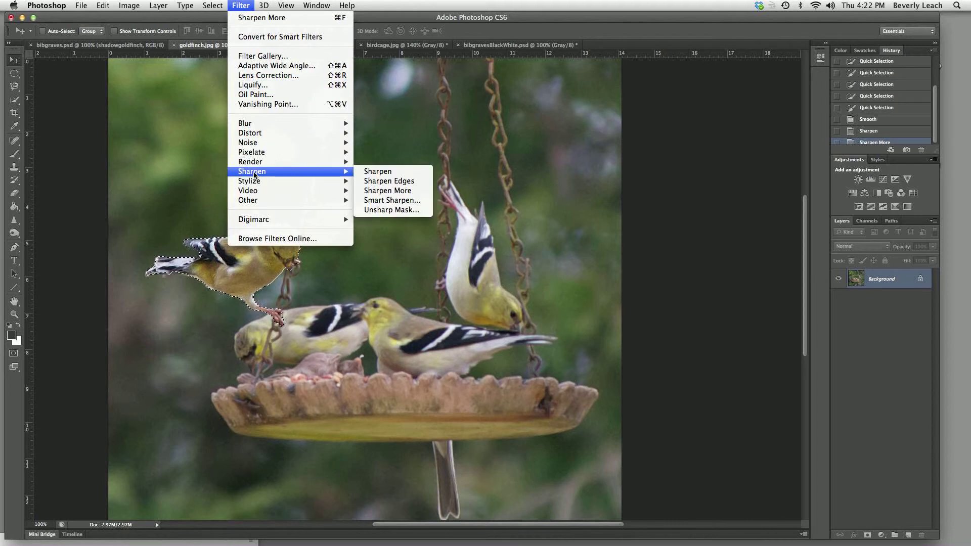
pyautogui.click(176, 128)
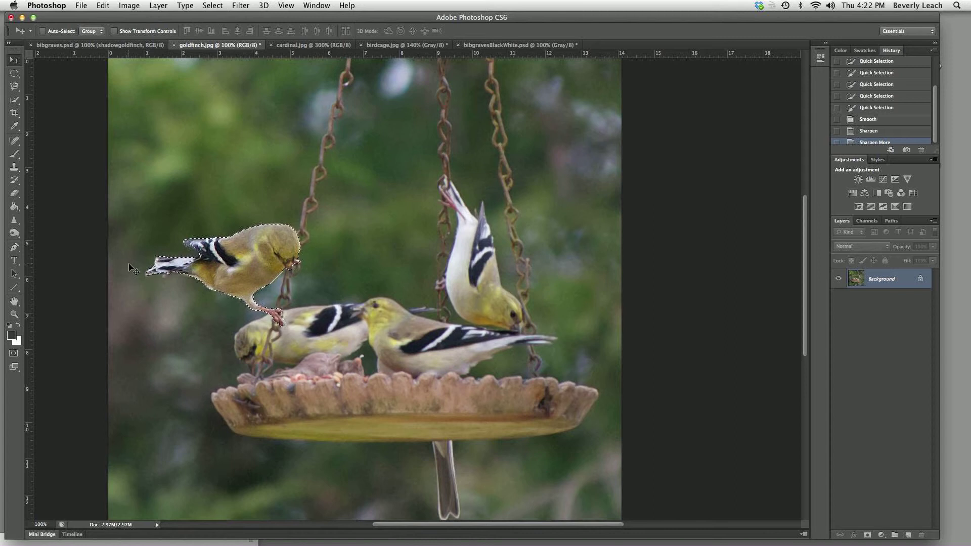
pyautogui.press('i')
pyautogui.click(17, 88)
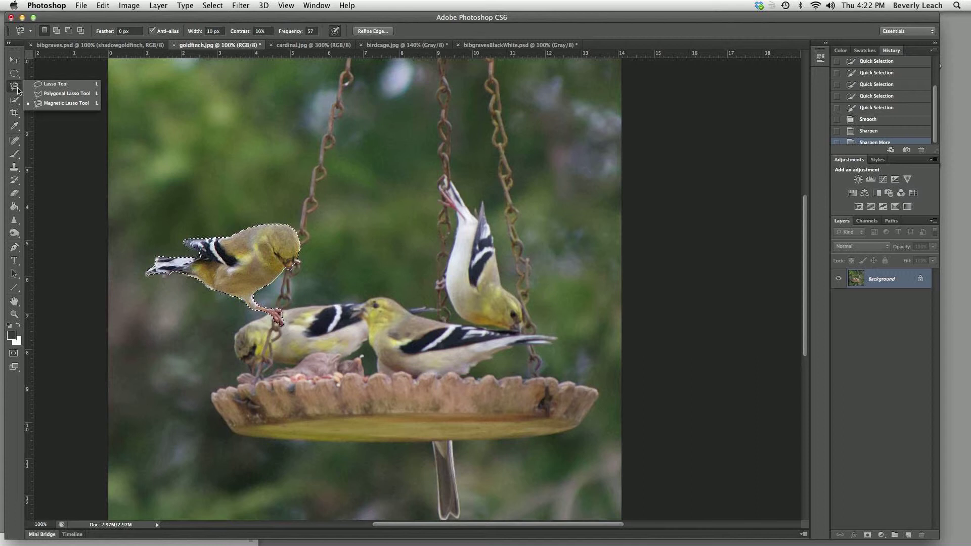
pyautogui.click(54, 105)
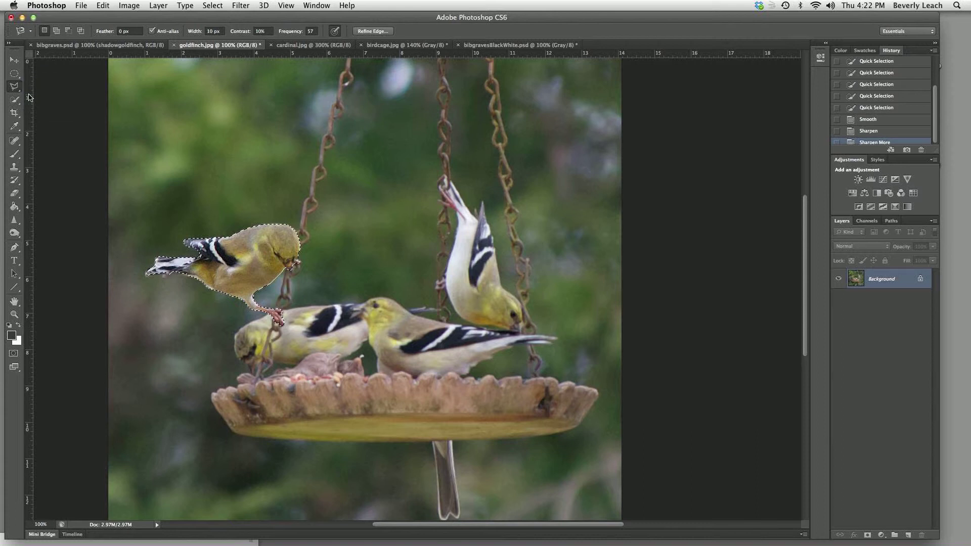
# Add the upside-down goldfinch to the existing selection using the Quick Selection tool with a 25 px brush
pyautogui.moveTo(14, 99); pyautogui.dragTo(46, 105)
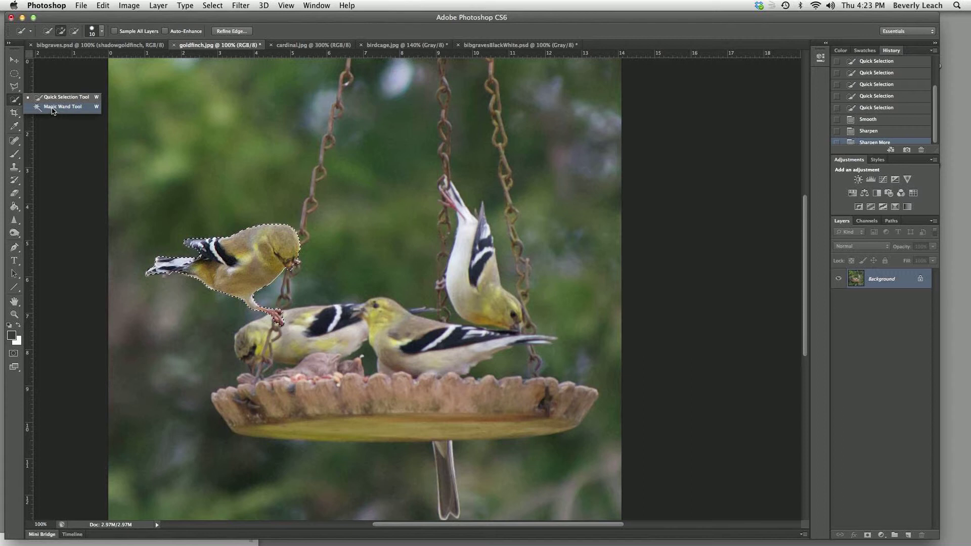
pyautogui.click(53, 97)
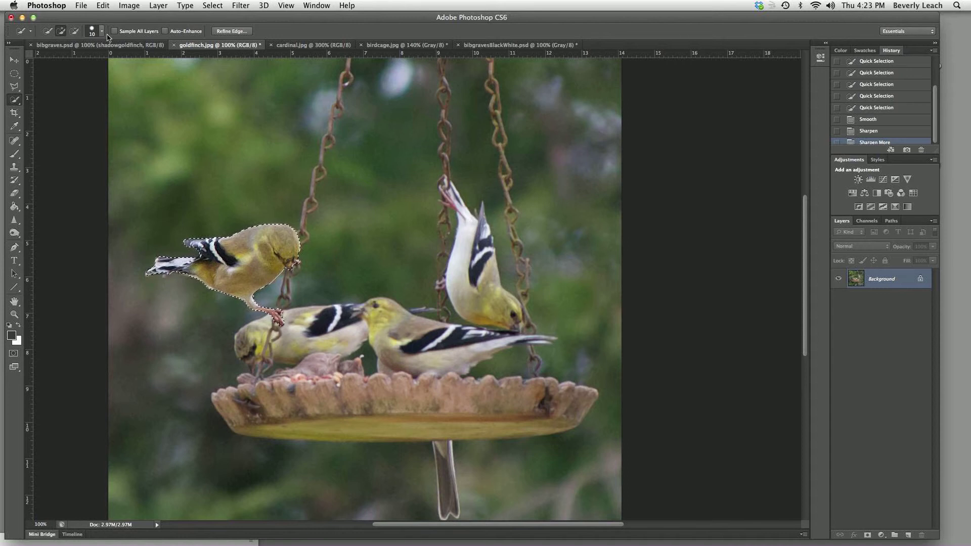
pyautogui.click(102, 32)
pyautogui.moveTo(52, 59); pyautogui.dragTo(66, 61)
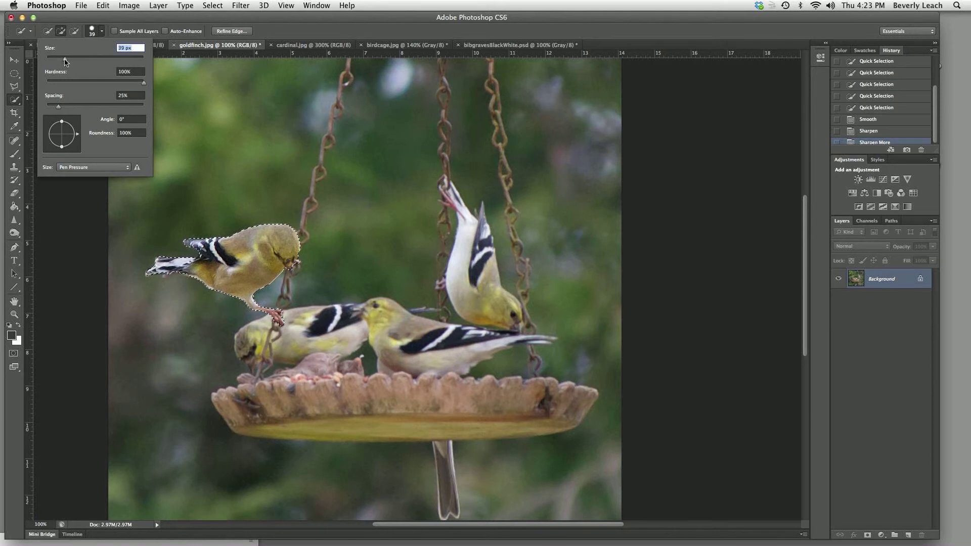
pyautogui.moveTo(64, 62); pyautogui.dragTo(58, 62)
pyautogui.click(97, 36)
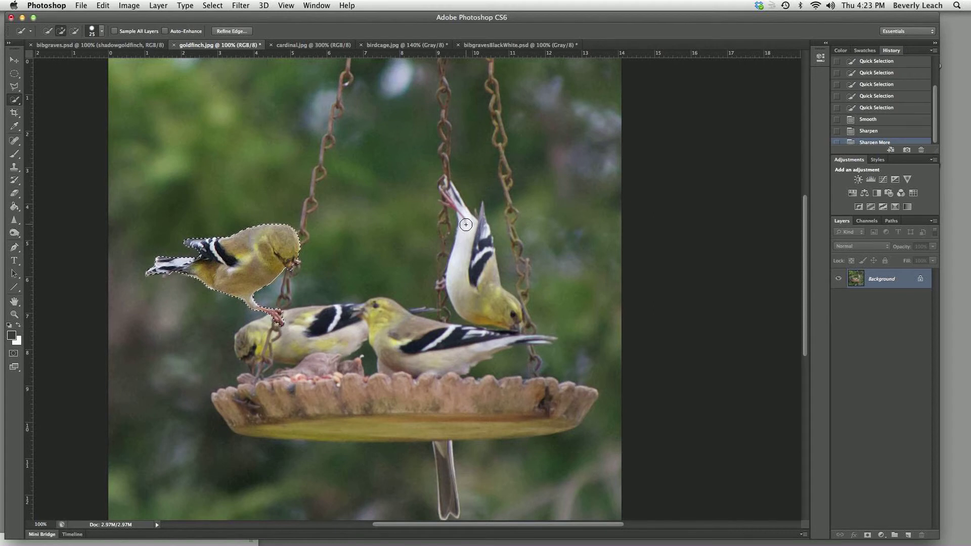
pyautogui.moveTo(459, 202)
pyautogui.mouseDown()
pyautogui.moveTo(458, 270)
pyautogui.moveTo(478, 276)
pyautogui.moveTo(470, 289)
pyautogui.moveTo(481, 293)
pyautogui.mouseUp()
pyautogui.moveTo(481, 251)
pyautogui.mouseDown()
pyautogui.moveTo(480, 218)
pyautogui.moveTo(444, 184)
pyautogui.mouseUp()
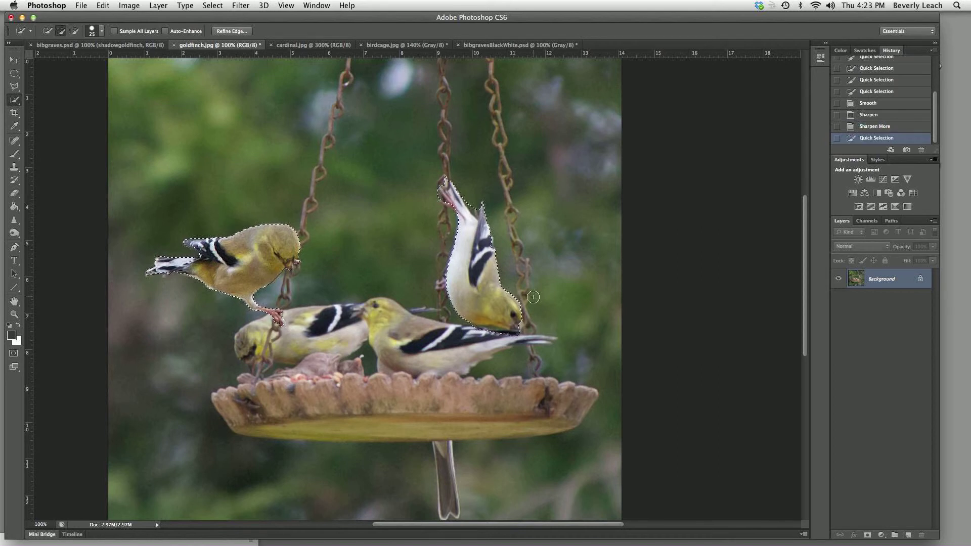
# Subtract the neighboring bird's wing and tail from beneath the upside-down goldfinch's head using a 9 px selection brush
pyautogui.press('super+equal')
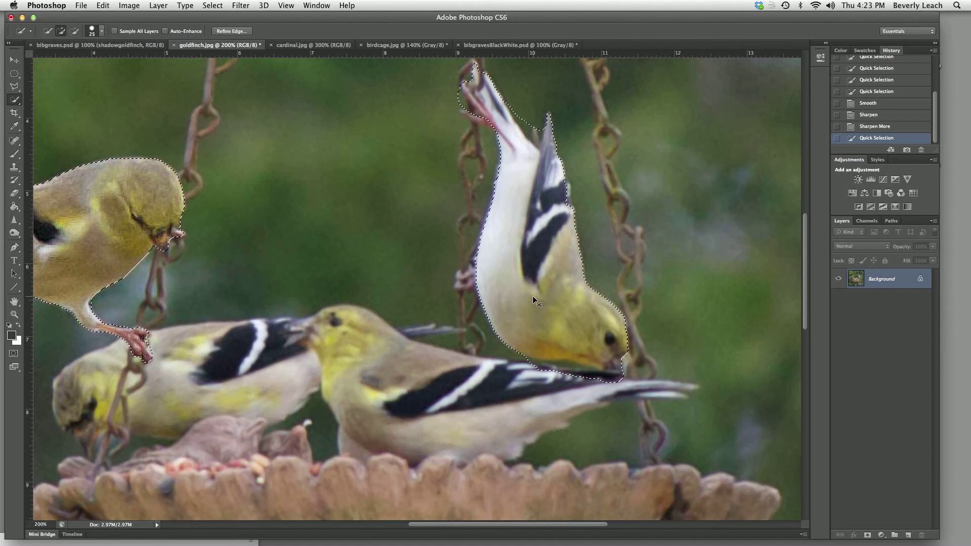
pyautogui.click(74, 33)
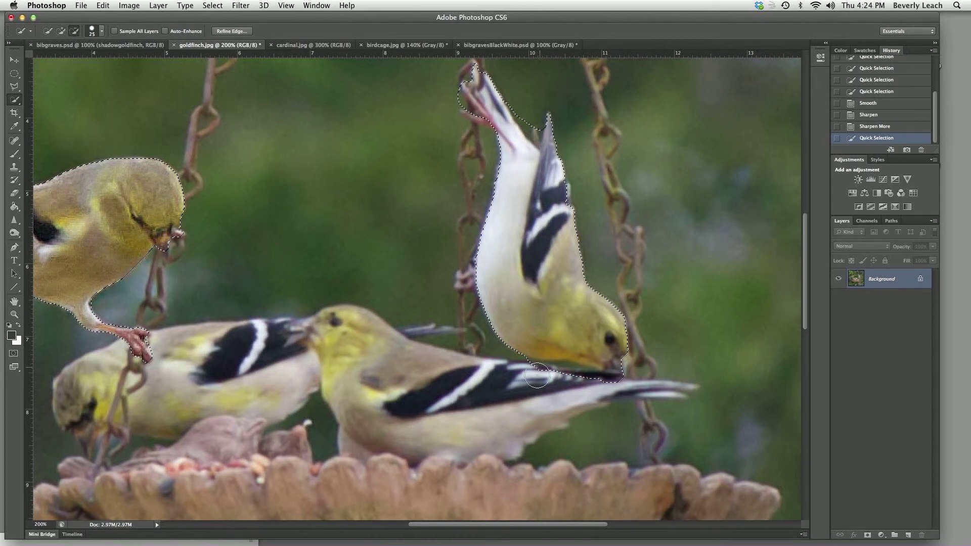
pyautogui.click(102, 31)
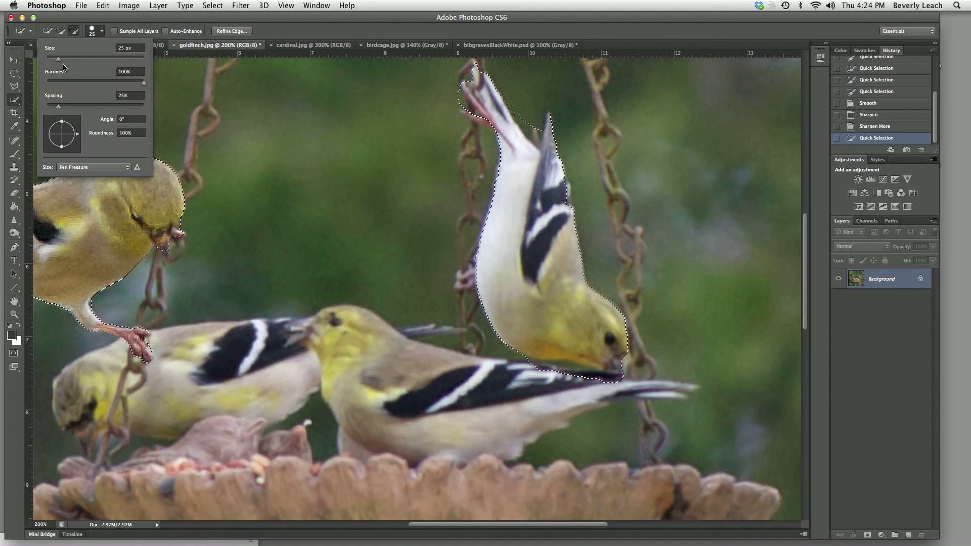
pyautogui.moveTo(58, 61); pyautogui.dragTo(50, 61)
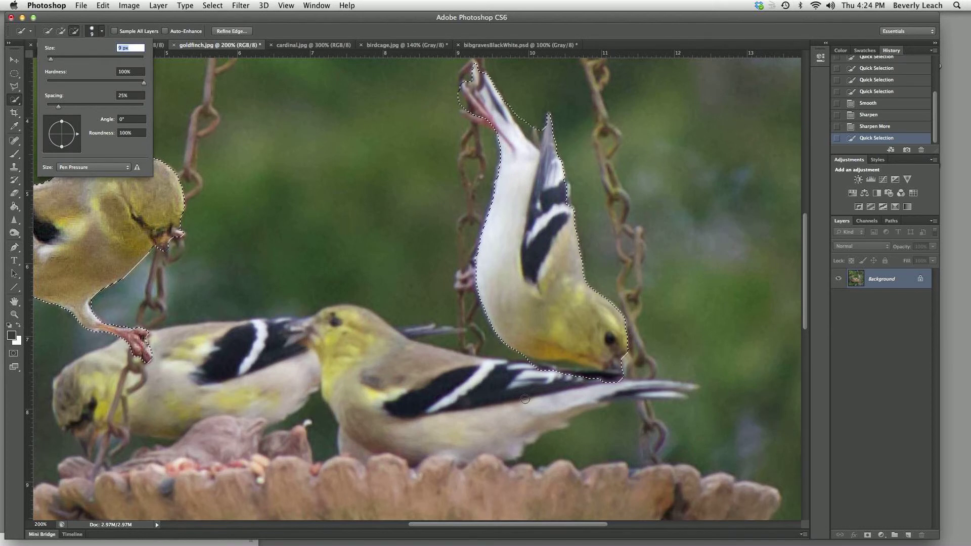
pyautogui.click(526, 361)
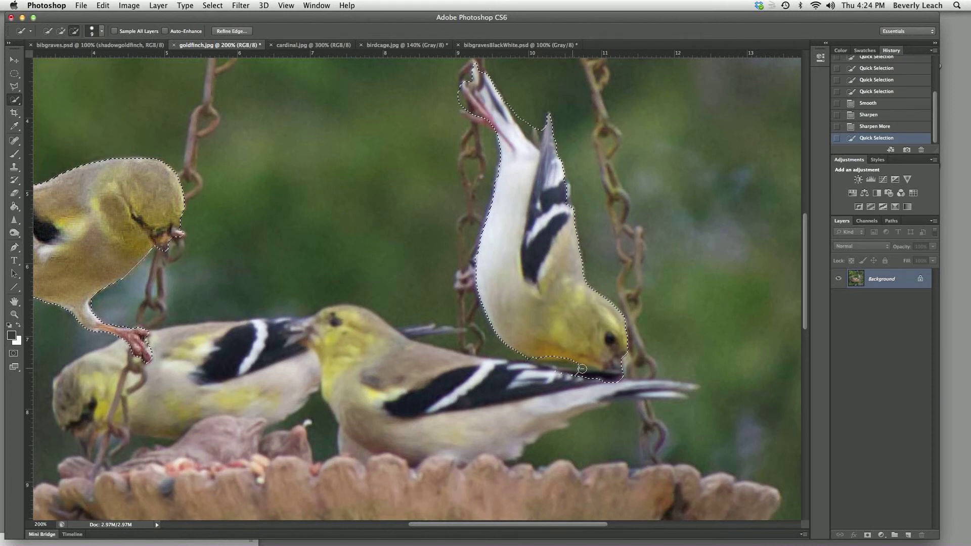
pyautogui.click(614, 376)
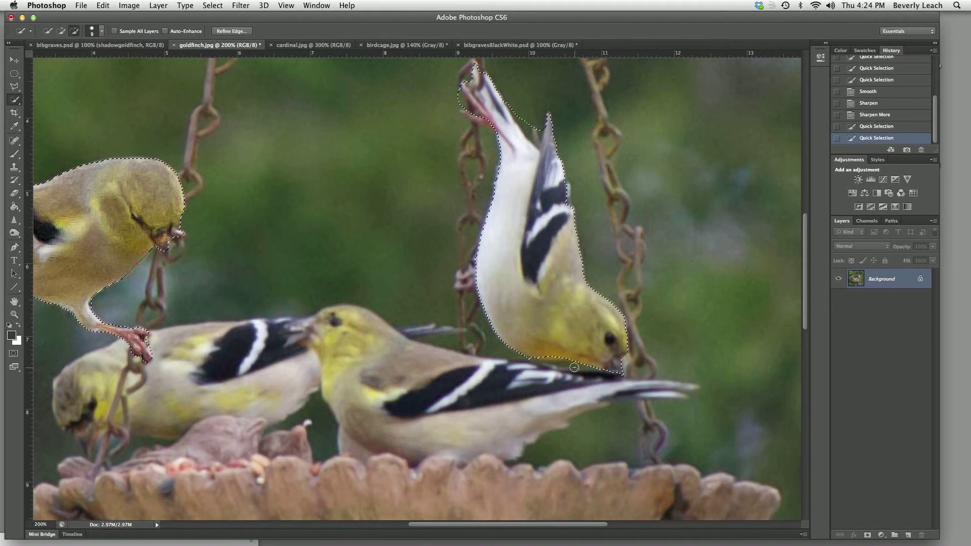
# Refine the selection edge under the upside-down goldfinch's breast by adding the missed part and subtracting the excess
pyautogui.click(61, 32)
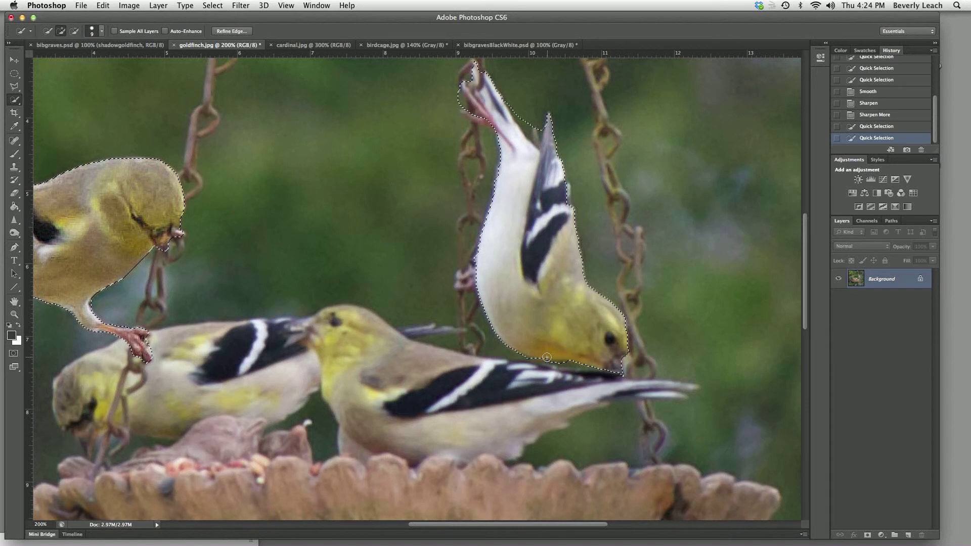
pyautogui.click(529, 358)
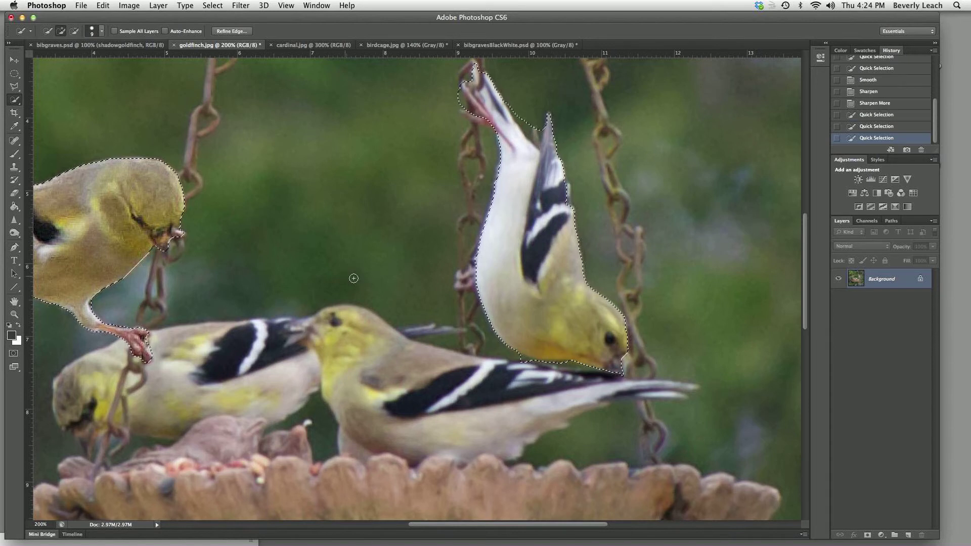
pyautogui.click(74, 32)
pyautogui.moveTo(529, 366)
pyautogui.mouseDown()
pyautogui.moveTo(559, 364)
pyautogui.moveTo(526, 354)
pyautogui.moveTo(561, 364)
pyautogui.mouseUp()
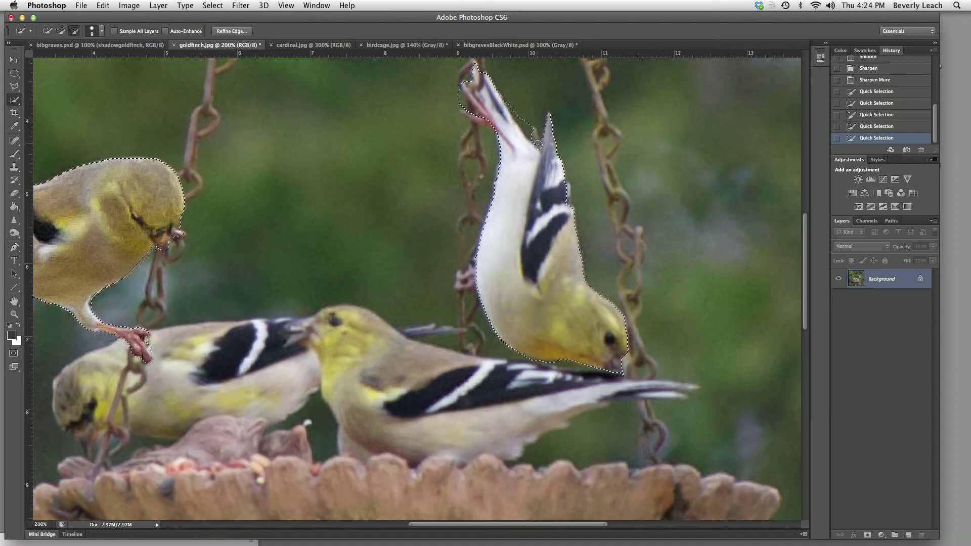
# Subtract the background gap between the upside-down goldfinch's tail and wing tip from the selection
pyautogui.moveTo(538, 143); pyautogui.dragTo(529, 133)
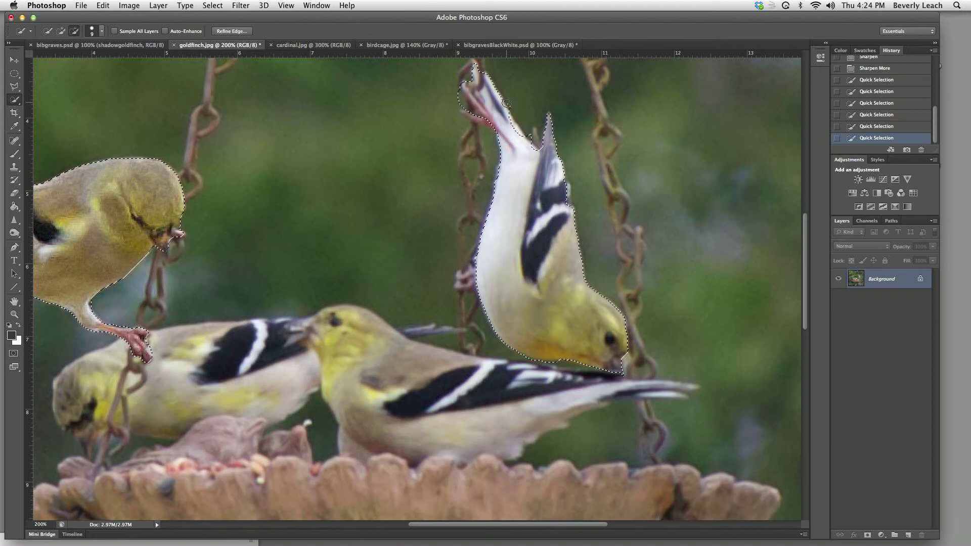
pyautogui.moveTo(528, 130); pyautogui.dragTo(533, 136)
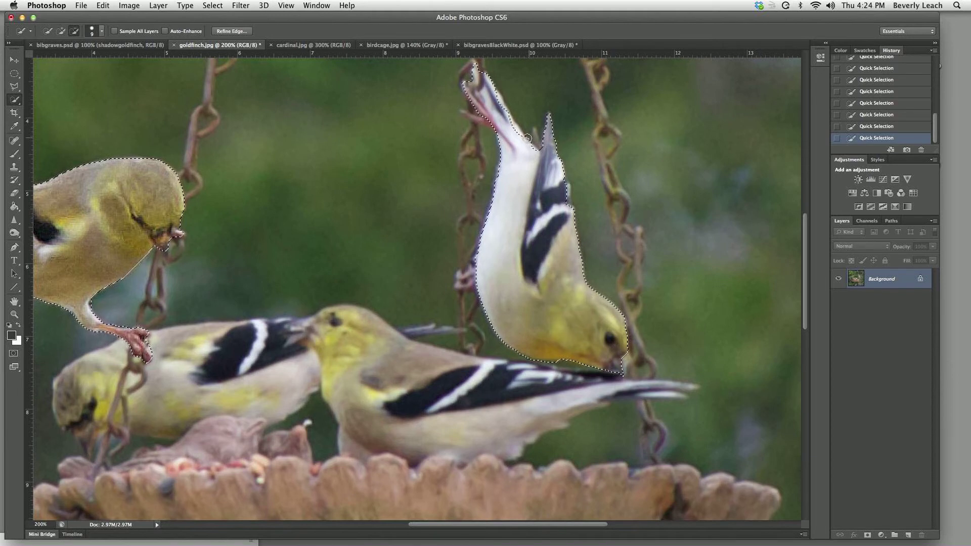
pyautogui.click(60, 31)
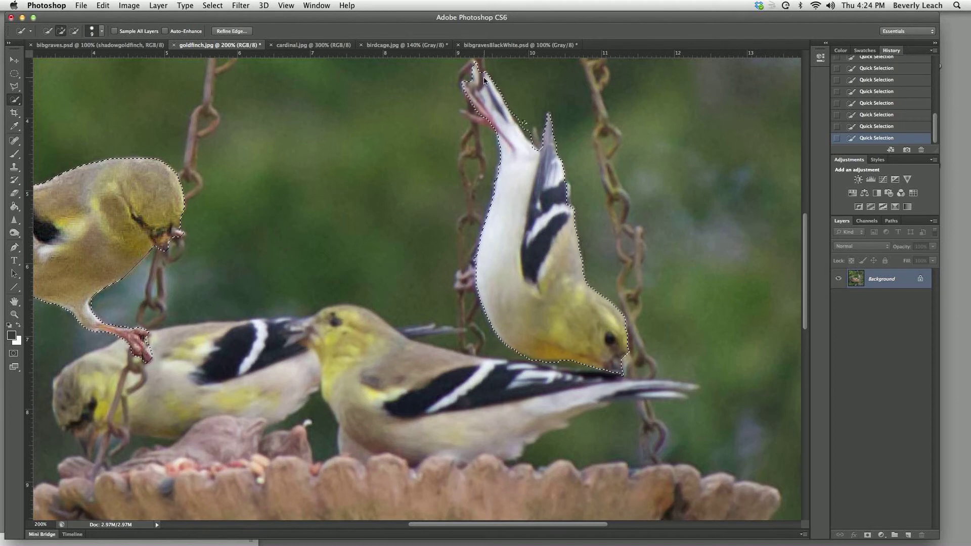
pyautogui.click(74, 31)
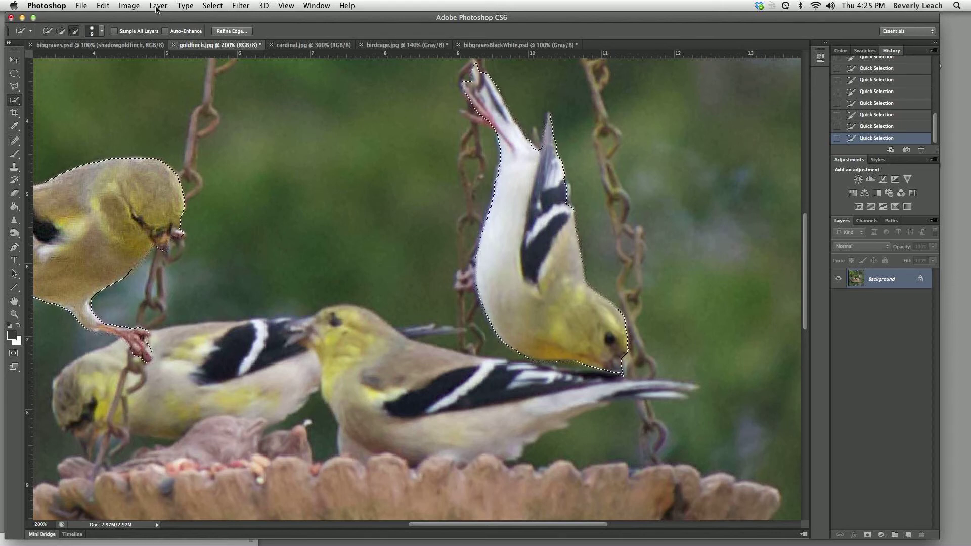
pyautogui.click(213, 6)
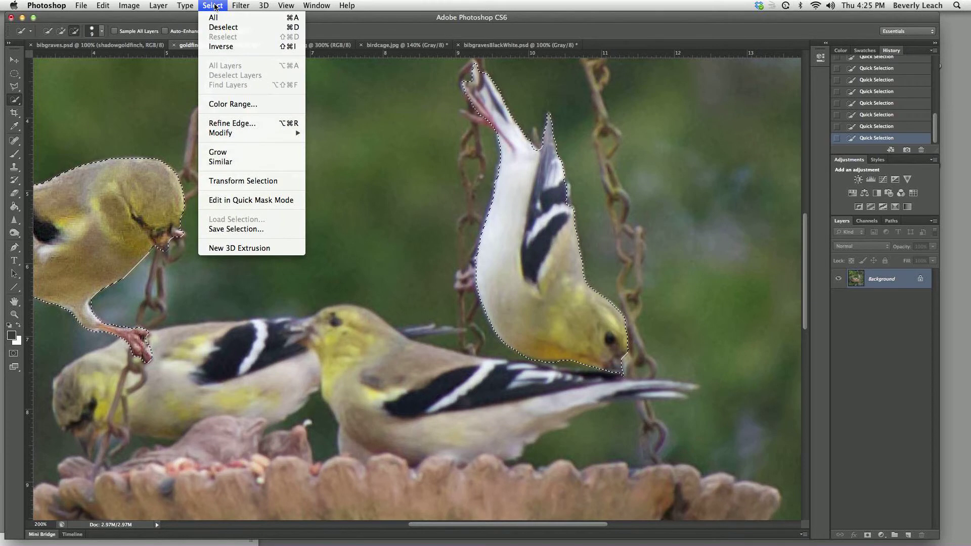
pyautogui.click(233, 123)
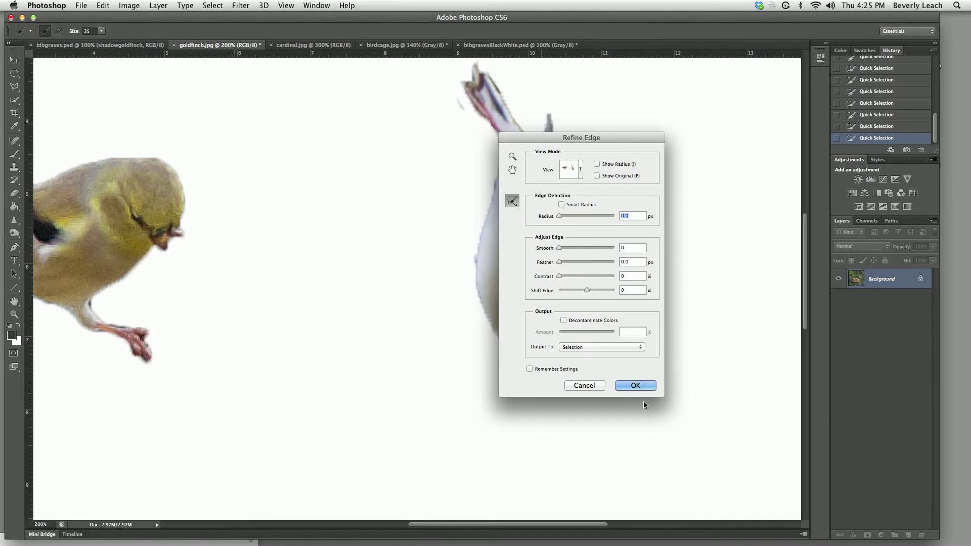
pyautogui.click(578, 387)
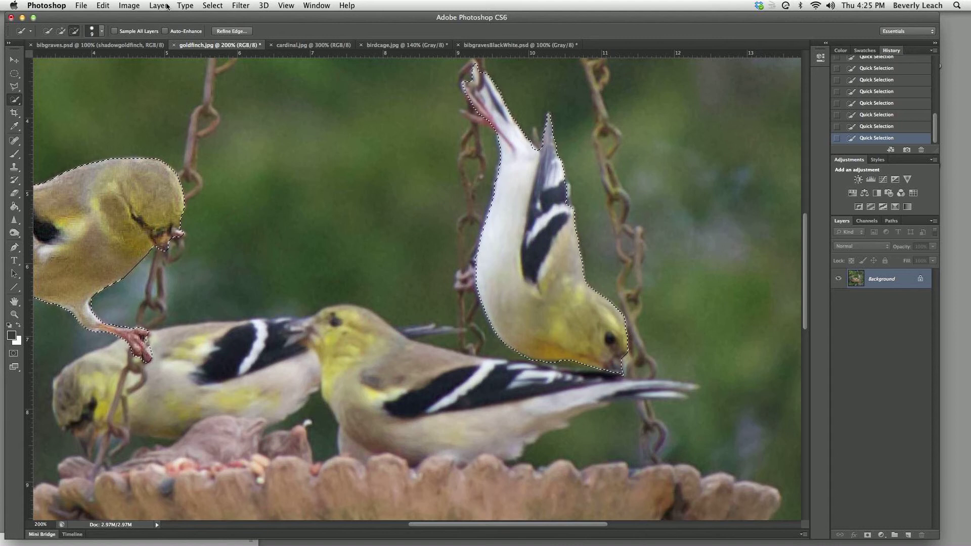
# Smooth the goldfinch selection with a sample radius of 2 pixels
pyautogui.click(207, 6)
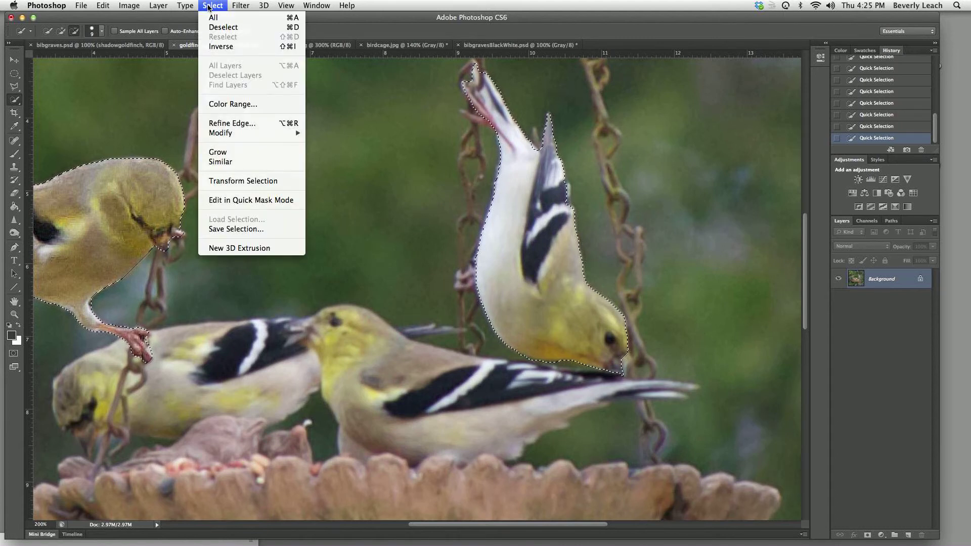
pyautogui.moveTo(225, 134)
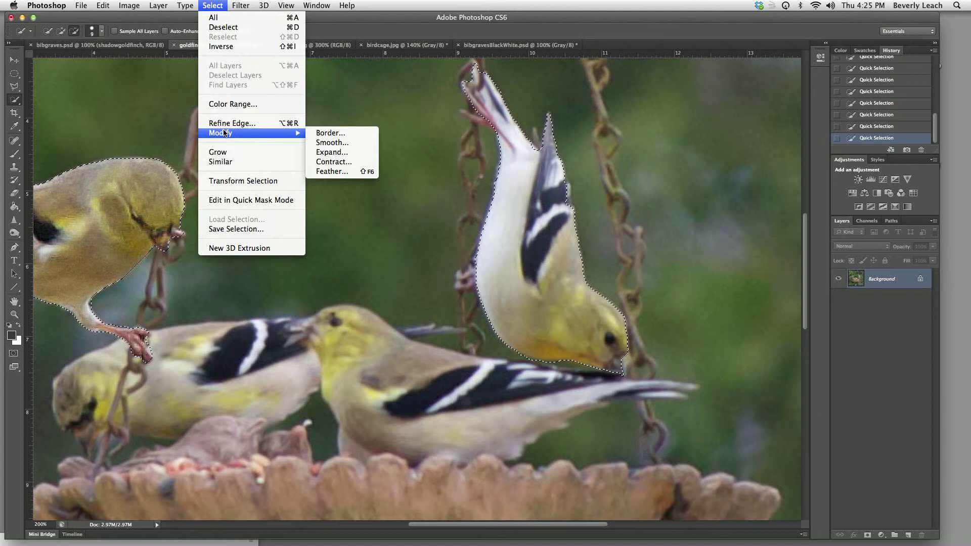
pyautogui.click(332, 143)
pyautogui.moveTo(532, 240); pyautogui.dragTo(362, 145)
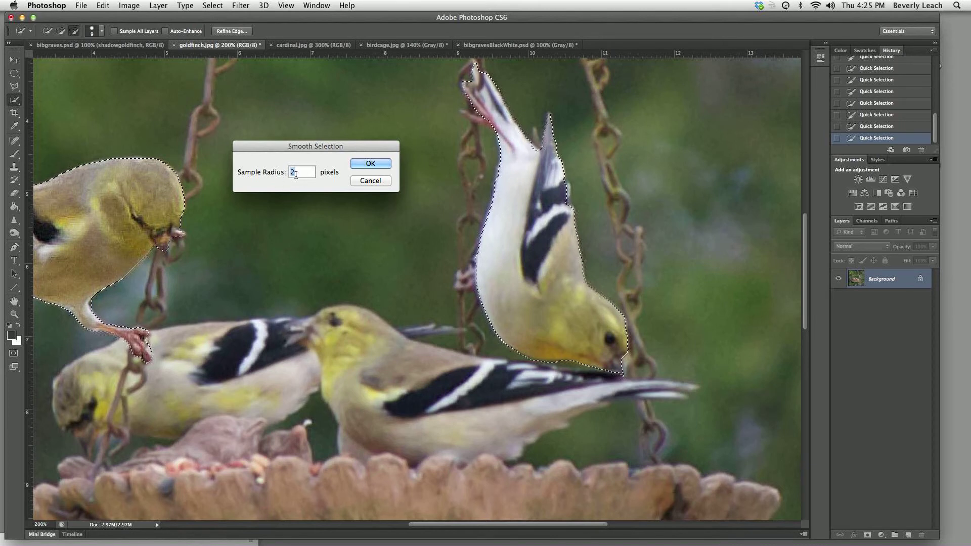
pyautogui.click(372, 164)
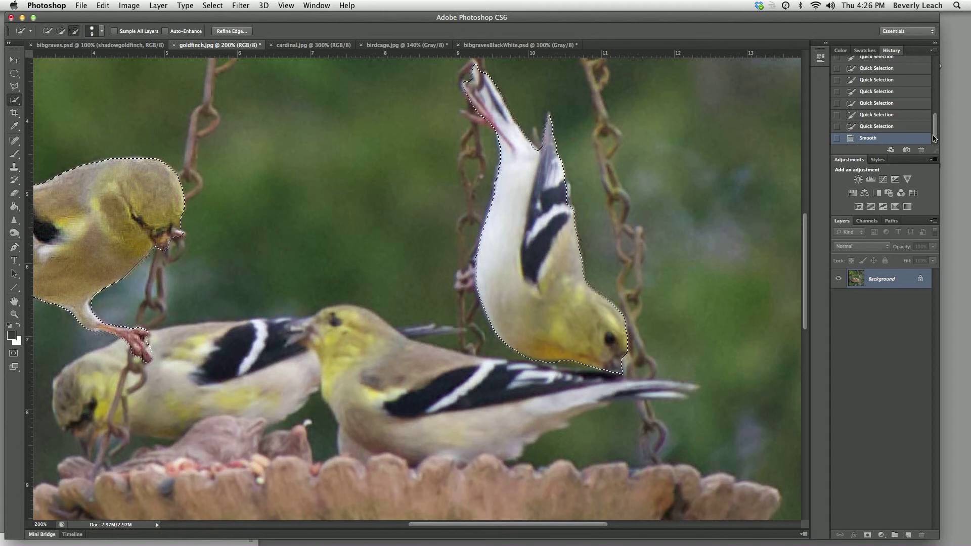
# Roll the history of goldfinch.jpg back to Sharpen More by deleting the first Quick Selection state after it and everything following
pyautogui.moveTo(932, 137); pyautogui.dragTo(934, 100)
pyautogui.click(911, 112)
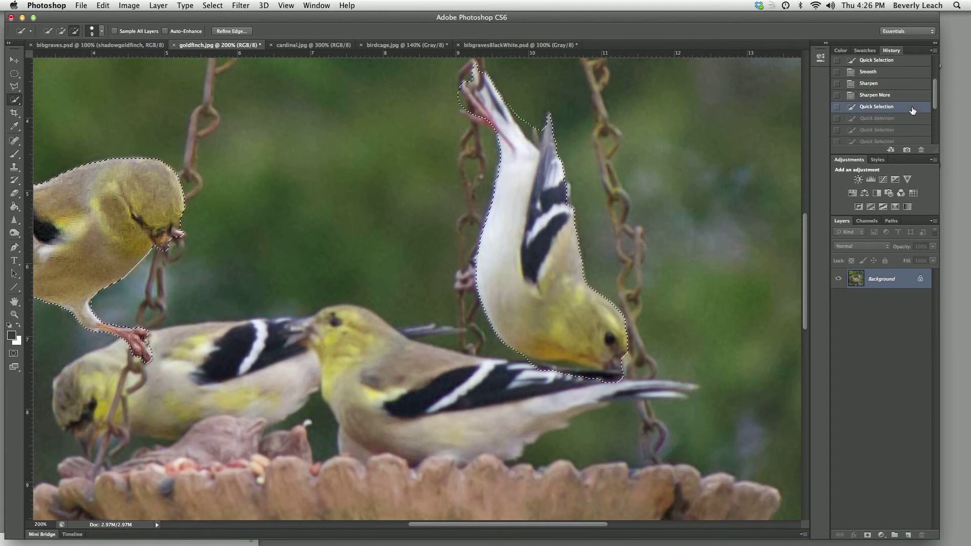
pyautogui.click(921, 150)
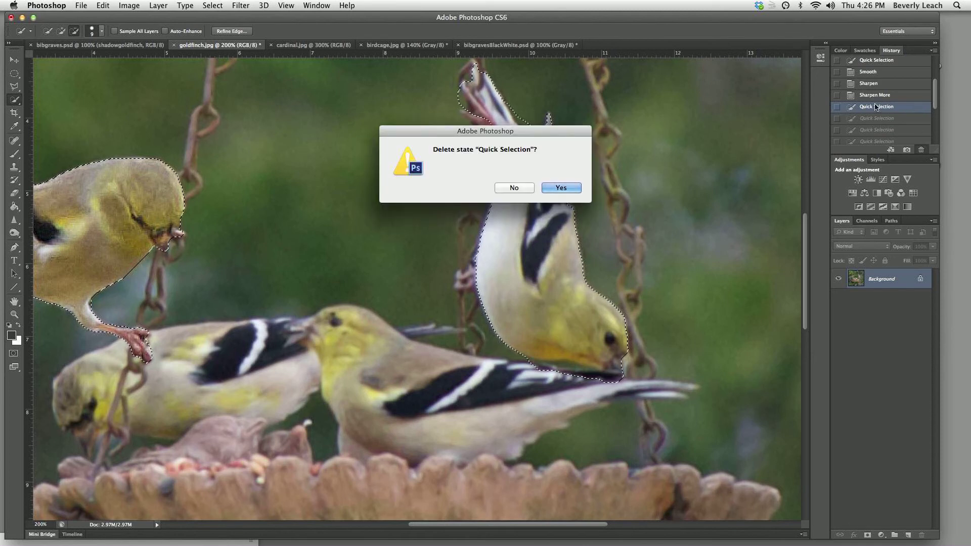
pyautogui.click(555, 187)
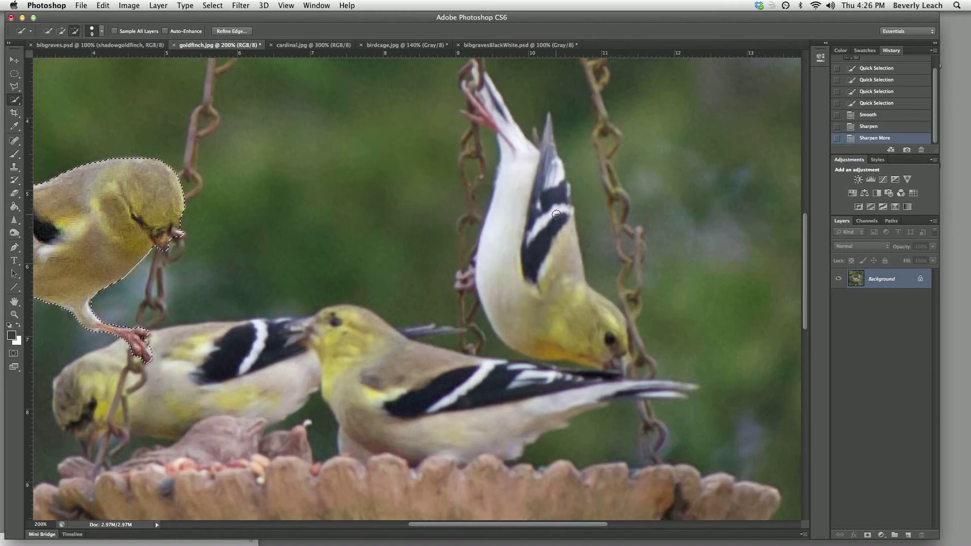
pyautogui.press('super+minus')
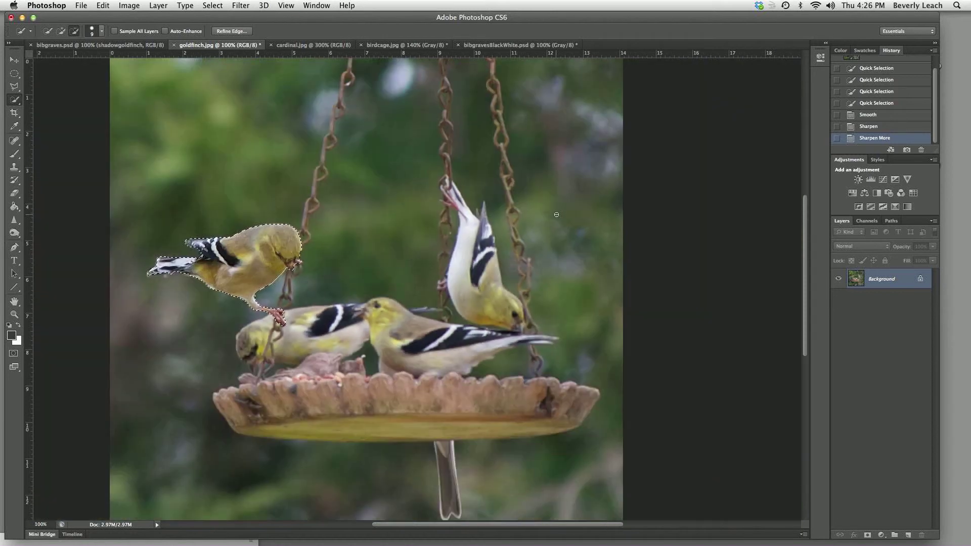
# Copy the selected perched goldfinch into birdcage.jpg and move it onto the stacked pots beside the front cage
pyautogui.press('v')
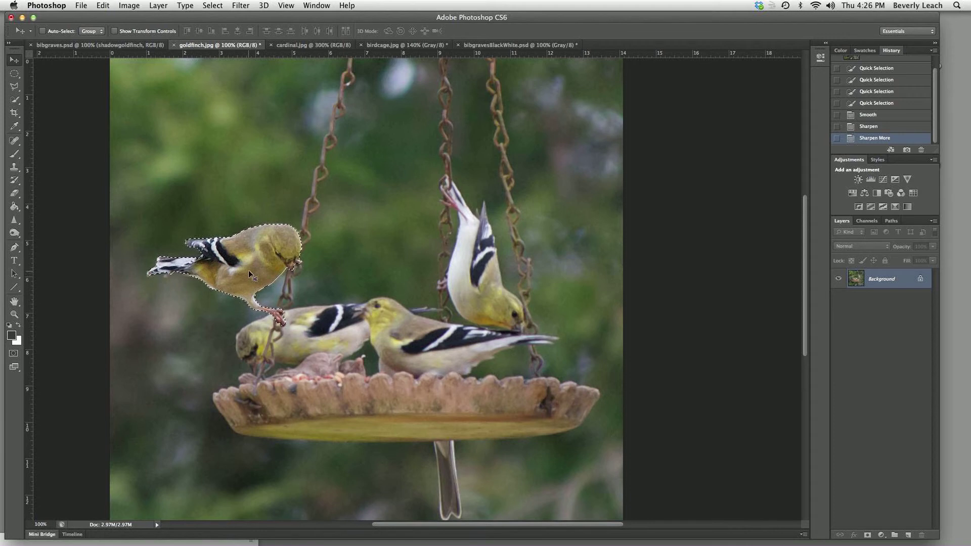
pyautogui.click(407, 45)
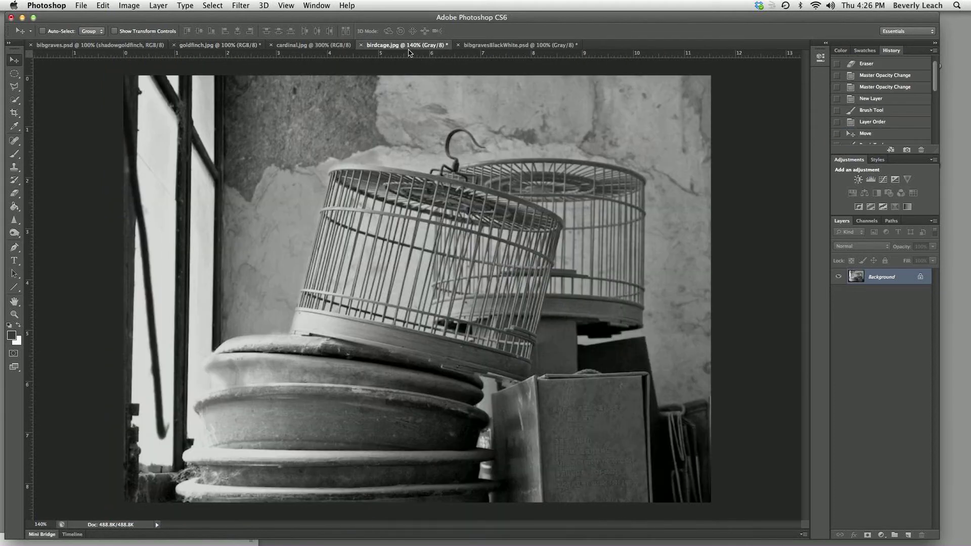
pyautogui.press('cmd+v')
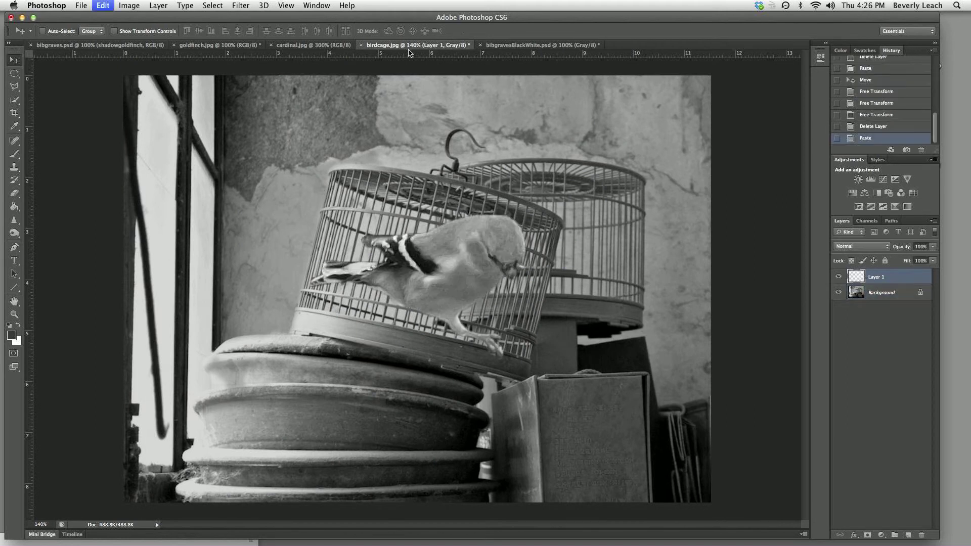
pyautogui.moveTo(470, 264); pyautogui.dragTo(327, 252)
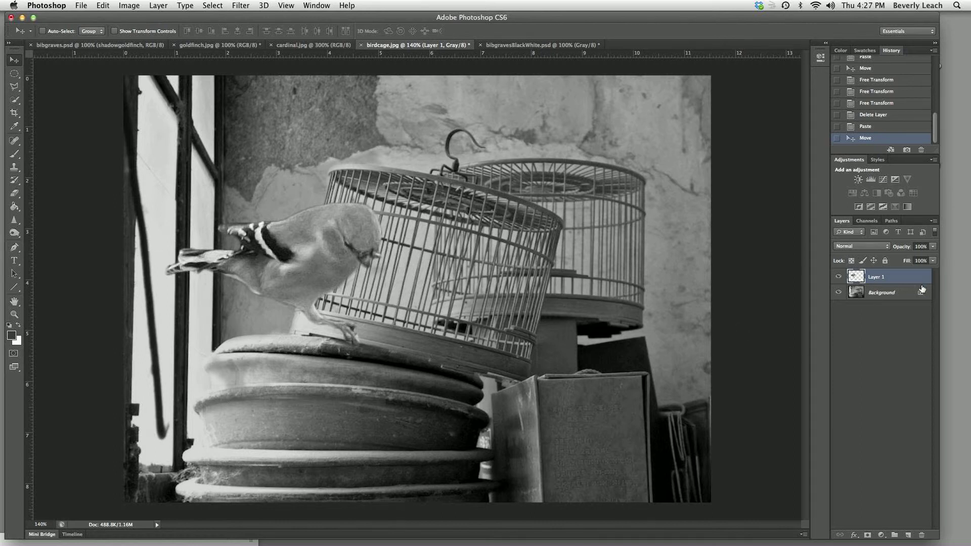
# Rename the pasted goldfinch layer to "bird foreground"
pyautogui.doubleClick(880, 277)
pyautogui.write('bird foreground')
pyautogui.press('Return')
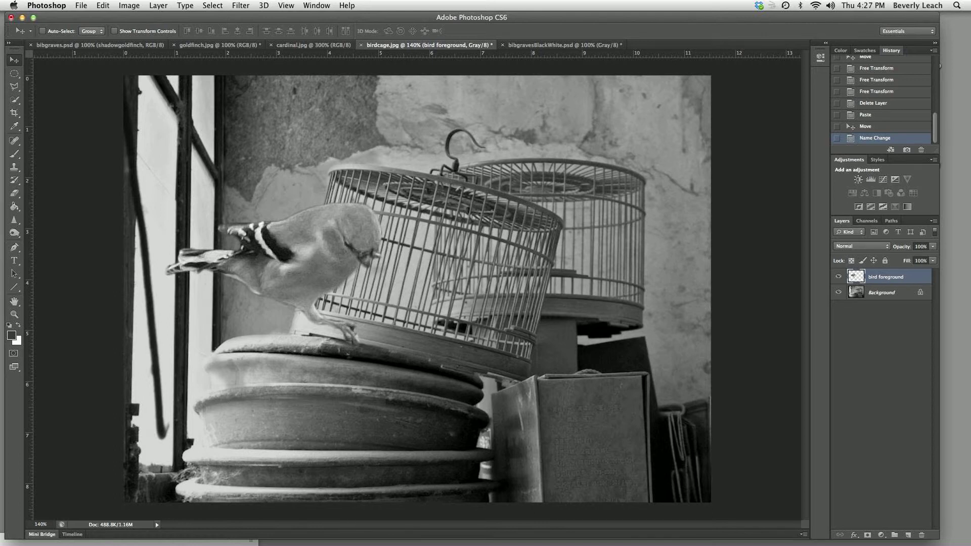
# Scale the bird foreground layer up to about 131% and reposition it with its feet on the top pot
pyautogui.click(104, 6)
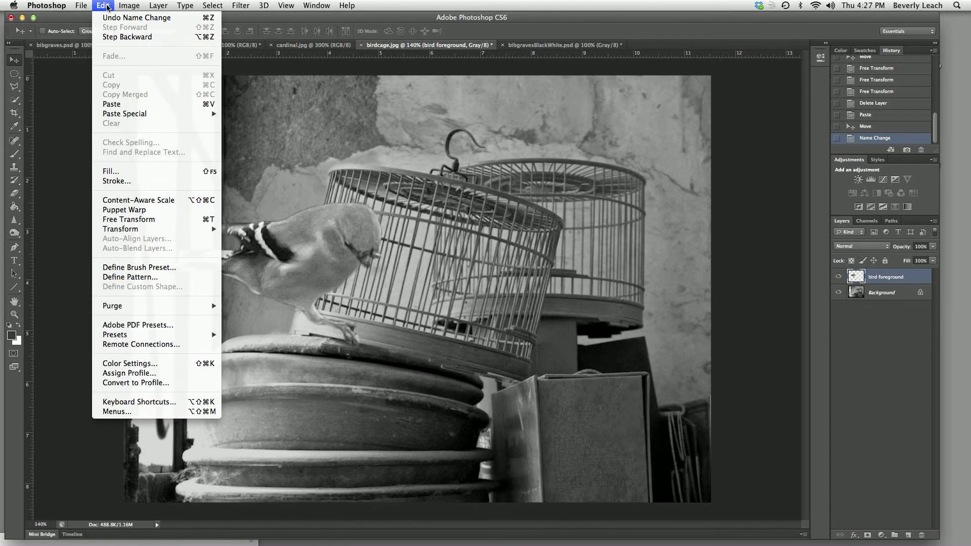
pyautogui.moveTo(130, 234)
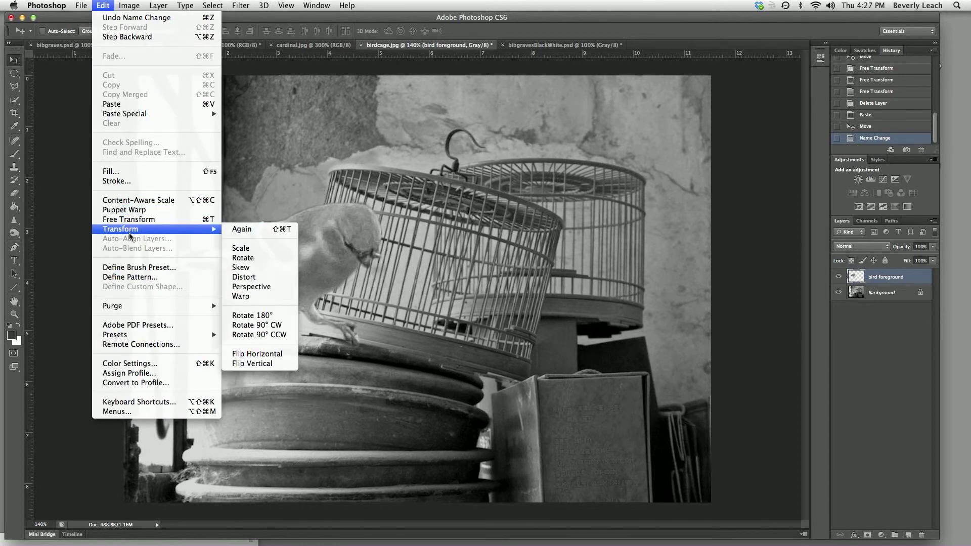
pyautogui.click(253, 248)
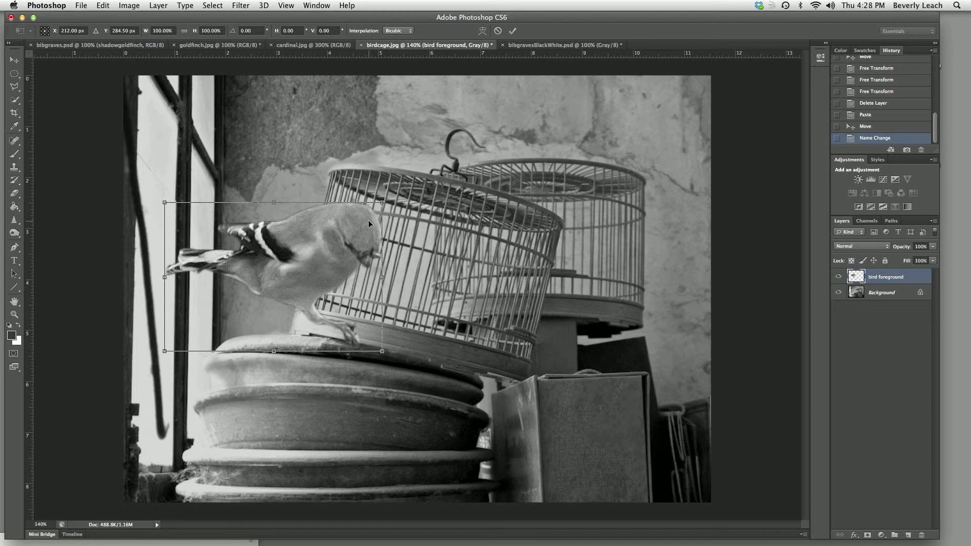
pyautogui.moveTo(390, 199); pyautogui.dragTo(444, 149)
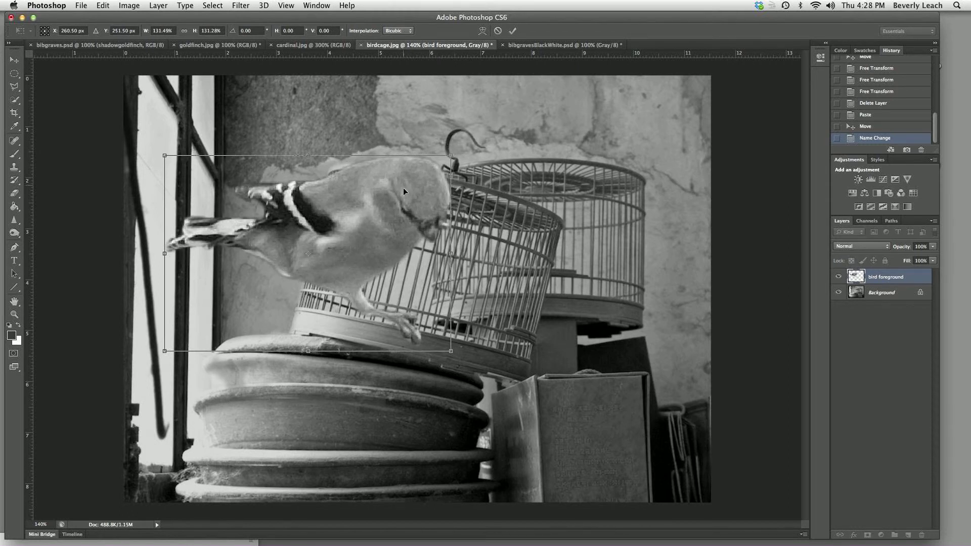
pyautogui.press('Return')
pyautogui.moveTo(372, 201)
pyautogui.mouseDown()
pyautogui.moveTo(326, 217)
pyautogui.moveTo(362, 214)
pyautogui.mouseUp()
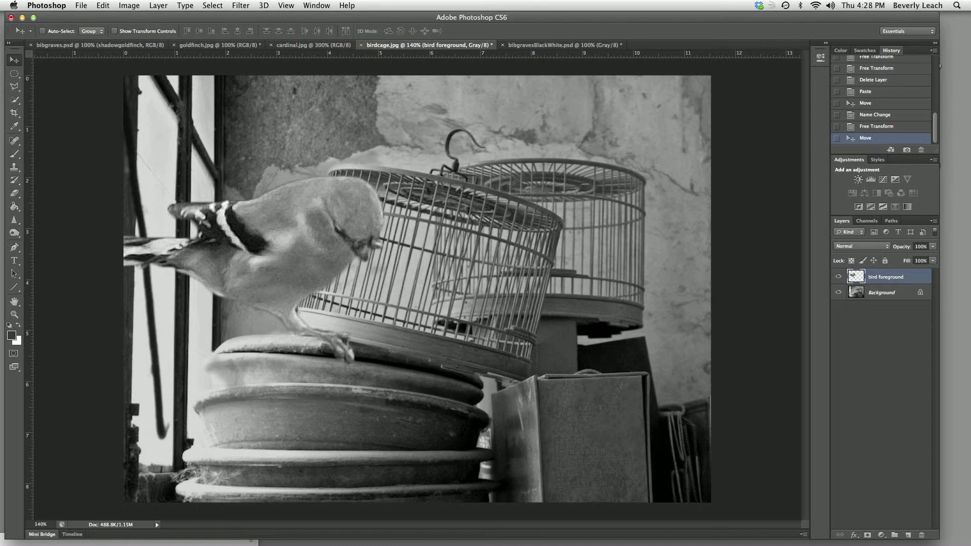
# Enlarge the bird by a further 107% or so and shift it slightly away from the cage, feet on the pot
pyautogui.click(103, 6)
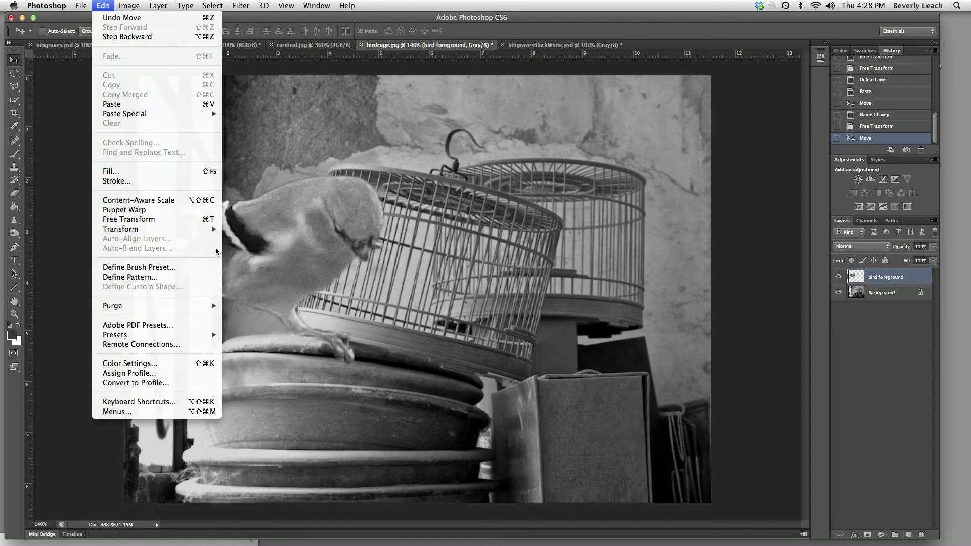
pyautogui.moveTo(217, 230)
pyautogui.click(240, 248)
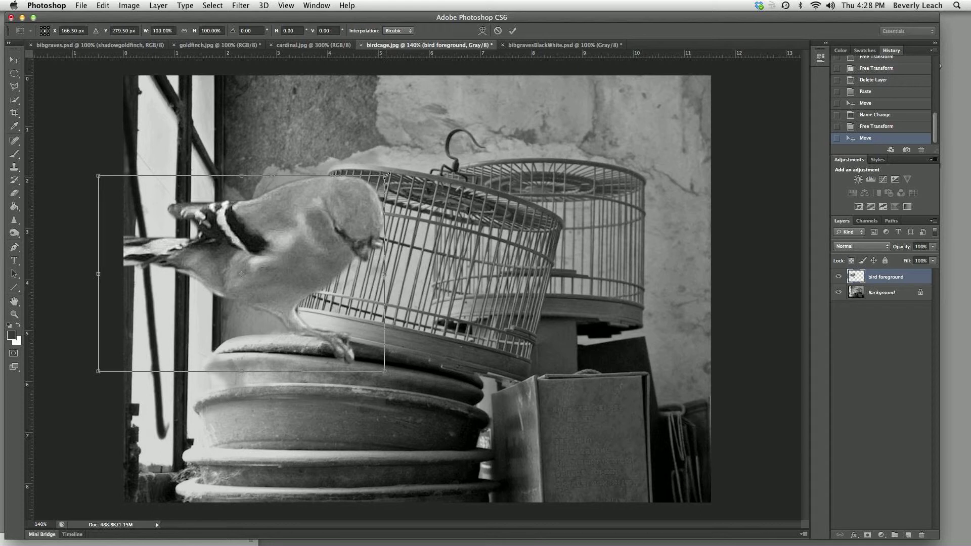
pyautogui.moveTo(388, 173); pyautogui.dragTo(405, 161)
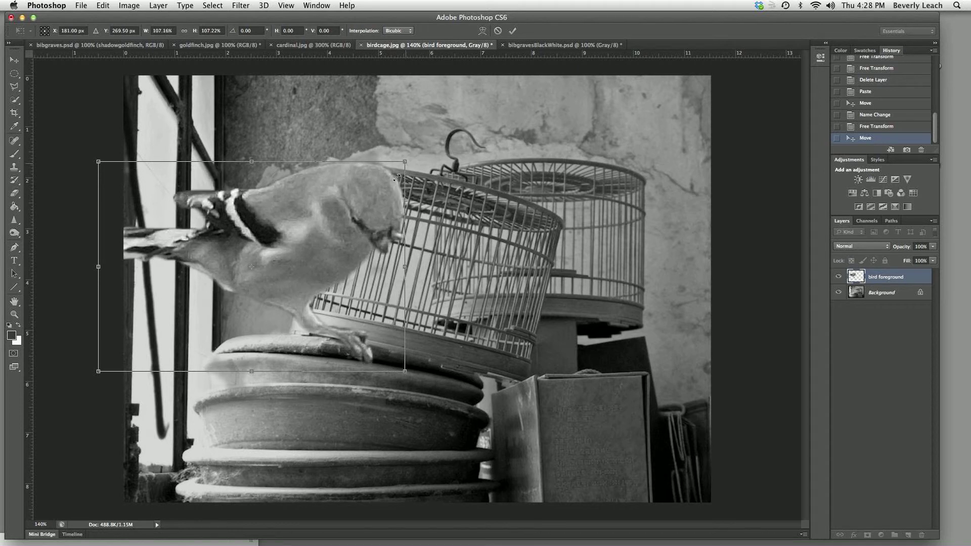
pyautogui.press('Return')
pyautogui.moveTo(331, 207); pyautogui.dragTo(305, 209)
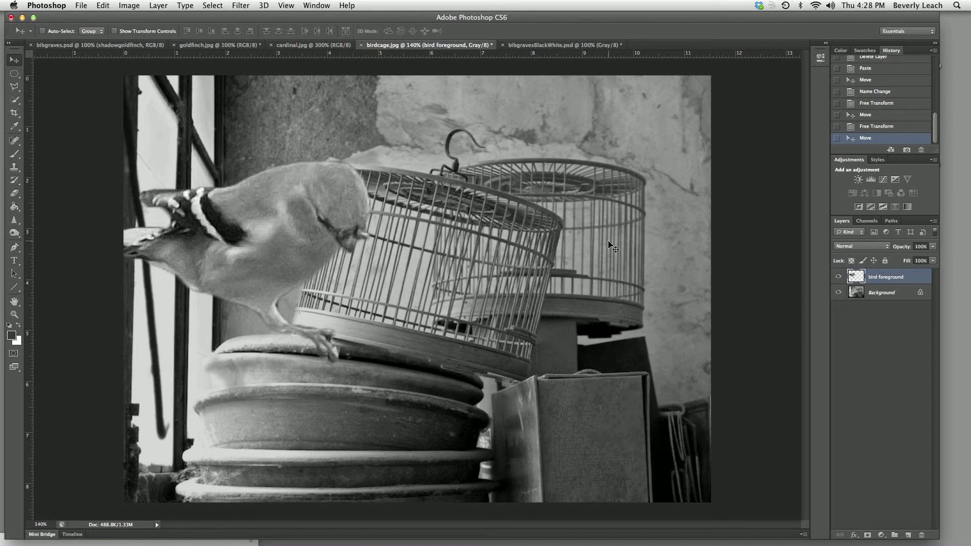
# Set up the Eraser with a soft 24 px brush at 25% hardness for cleaning the bird's edges
pyautogui.press('super+minus')
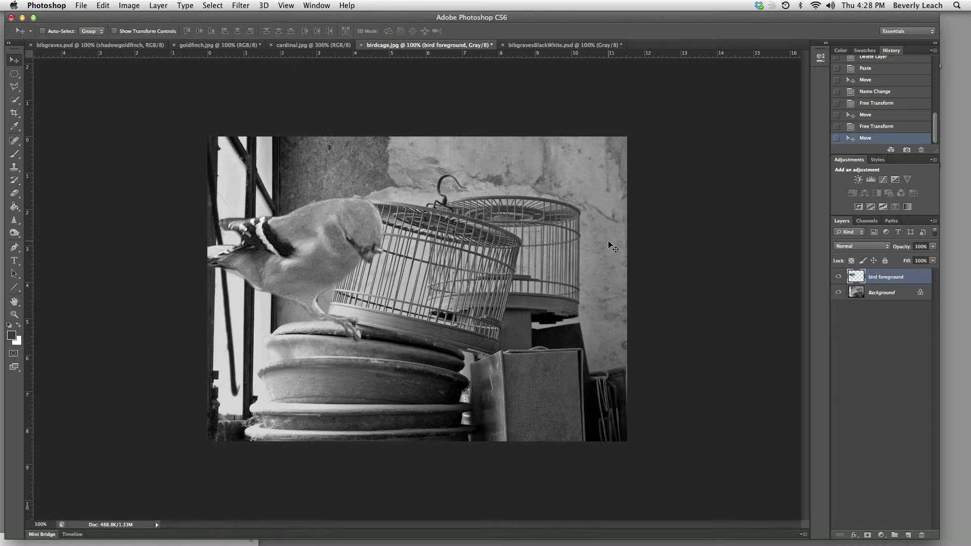
pyautogui.press('super+plus')
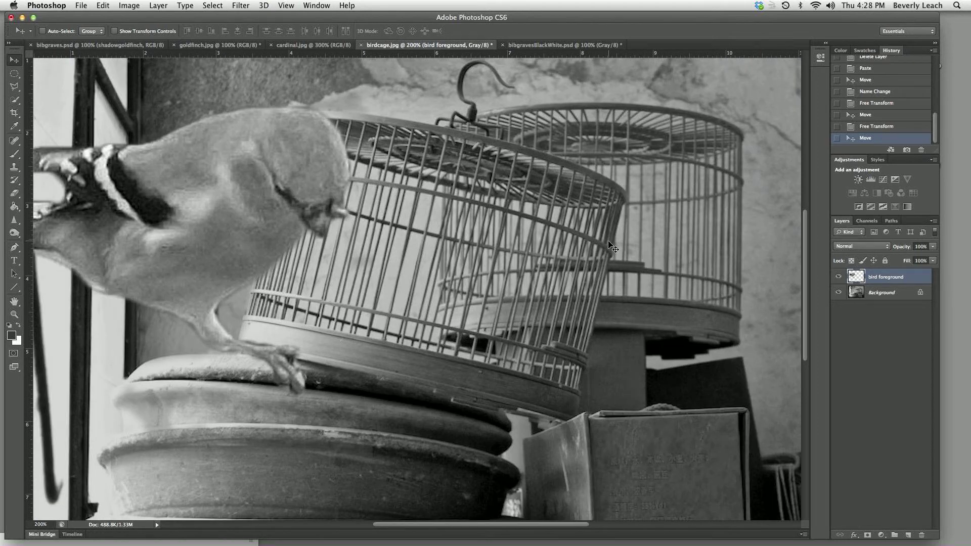
pyautogui.moveTo(247, 174); pyautogui.dragTo(323, 179)
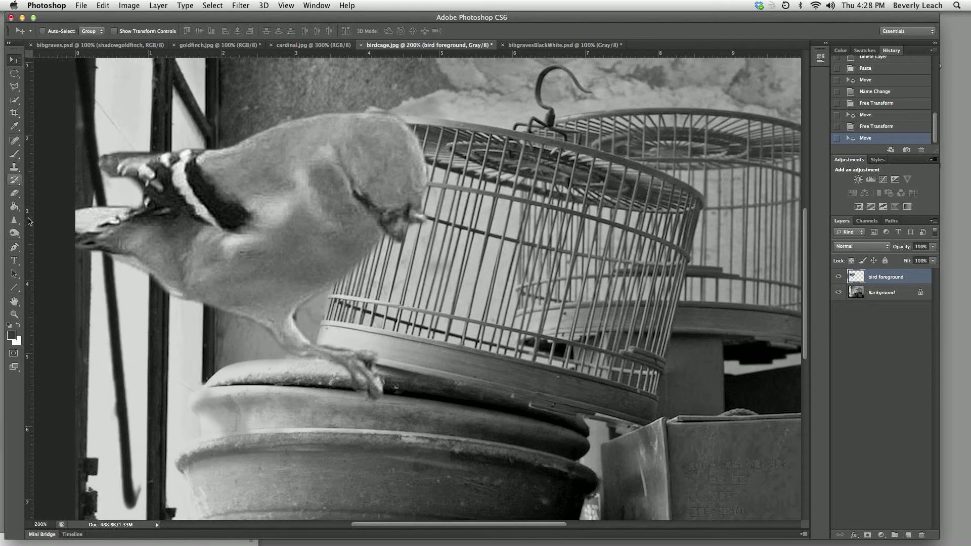
pyautogui.click(16, 194)
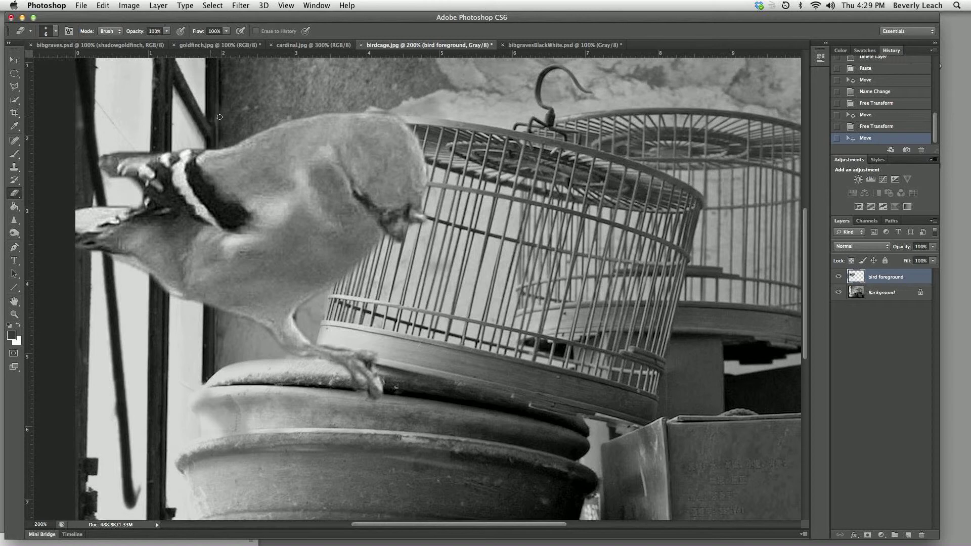
pyautogui.click(55, 31)
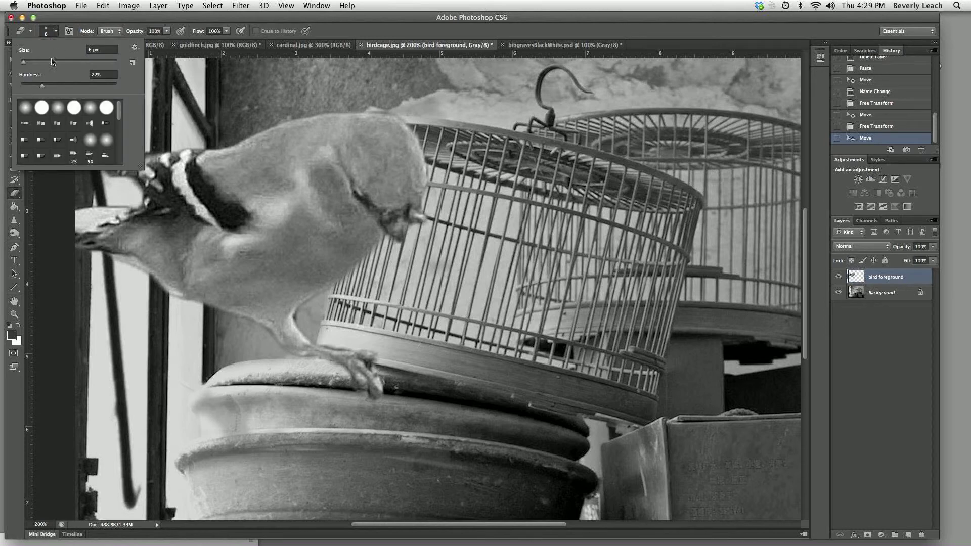
pyautogui.moveTo(23, 65); pyautogui.dragTo(30, 64)
pyautogui.moveTo(21, 89); pyautogui.dragTo(39, 90)
pyautogui.moveTo(29, 61); pyautogui.dragTo(32, 61)
pyautogui.click(212, 133)
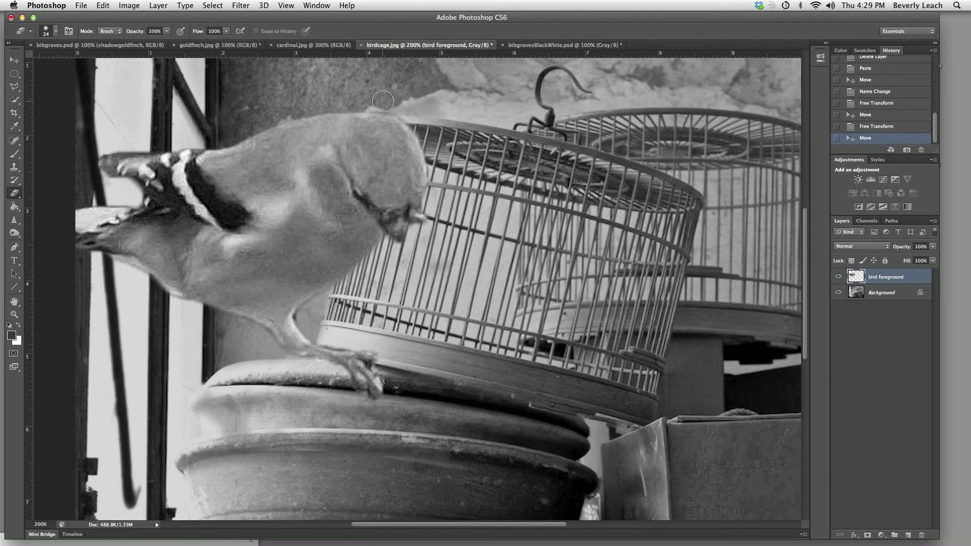
# Erase the rough edges along the bird's head and breast and around its upper leg
pyautogui.moveTo(409, 111); pyautogui.dragTo(359, 100)
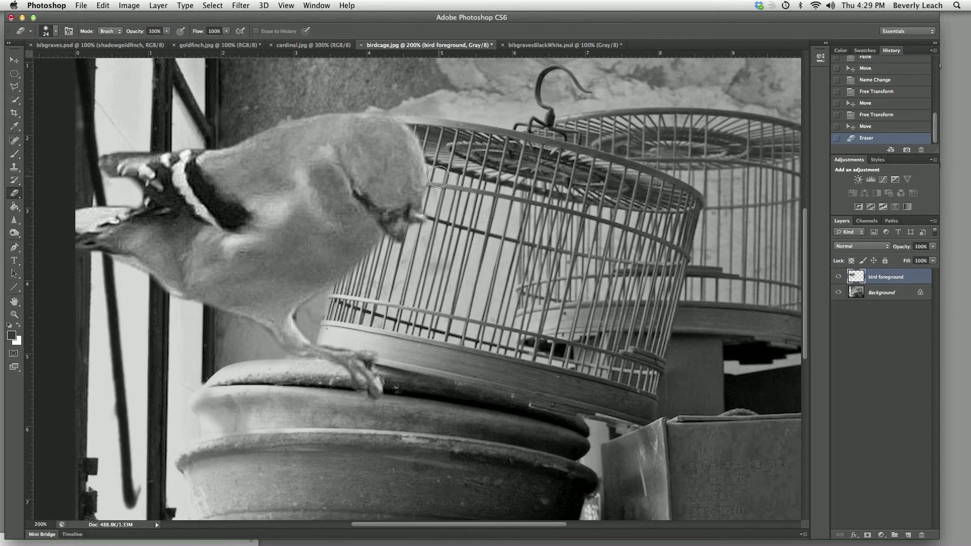
pyautogui.moveTo(436, 193); pyautogui.dragTo(433, 160)
pyautogui.moveTo(418, 232); pyautogui.dragTo(394, 277)
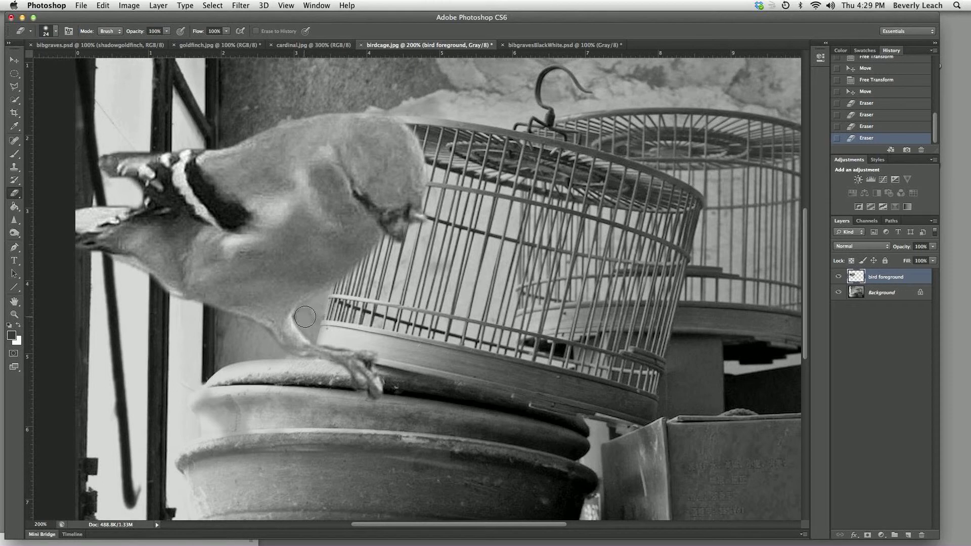
pyautogui.click(305, 318)
pyautogui.click(303, 317)
pyautogui.click(303, 317)
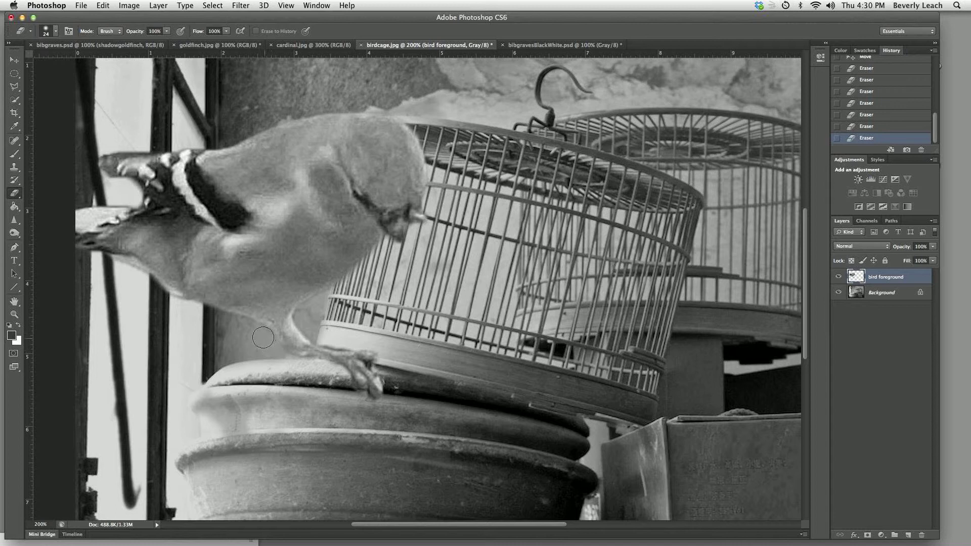
pyautogui.click(260, 337)
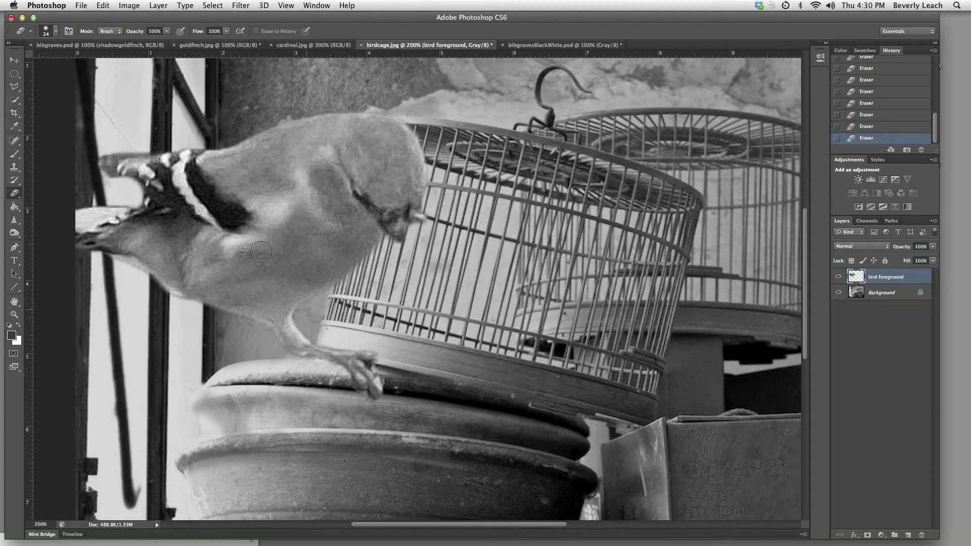
# Reduce the eraser size to 12 px and clean up the stray edges around the bird's foot
pyautogui.click(56, 34)
pyautogui.moveTo(32, 66); pyautogui.dragTo(29, 66)
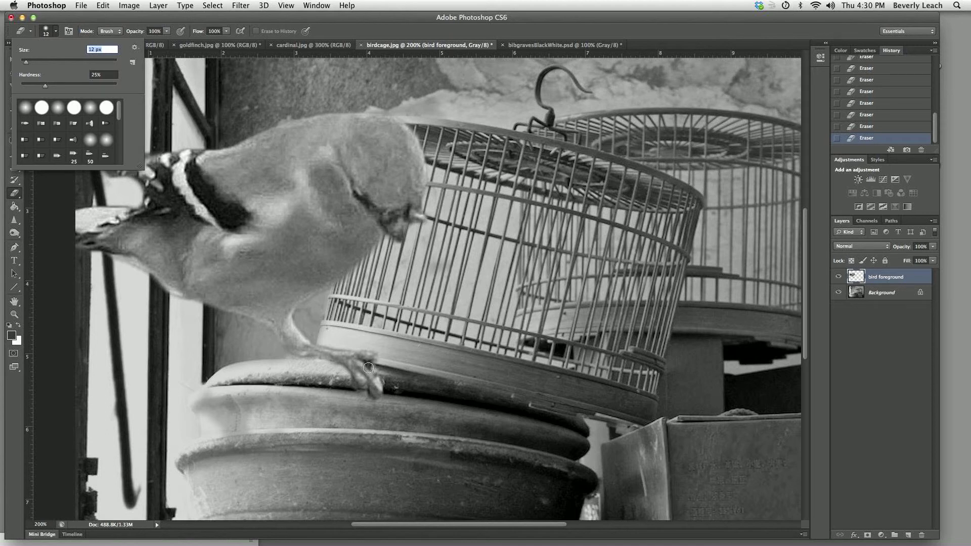
pyautogui.press('Return')
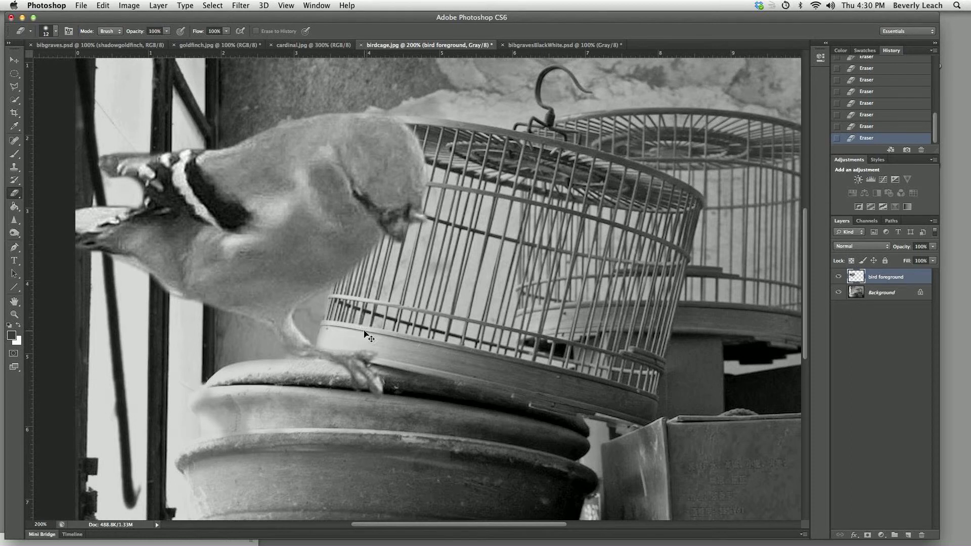
pyautogui.moveTo(351, 342); pyautogui.dragTo(346, 346)
pyautogui.press('super+minus')
pyautogui.press('super+equal')
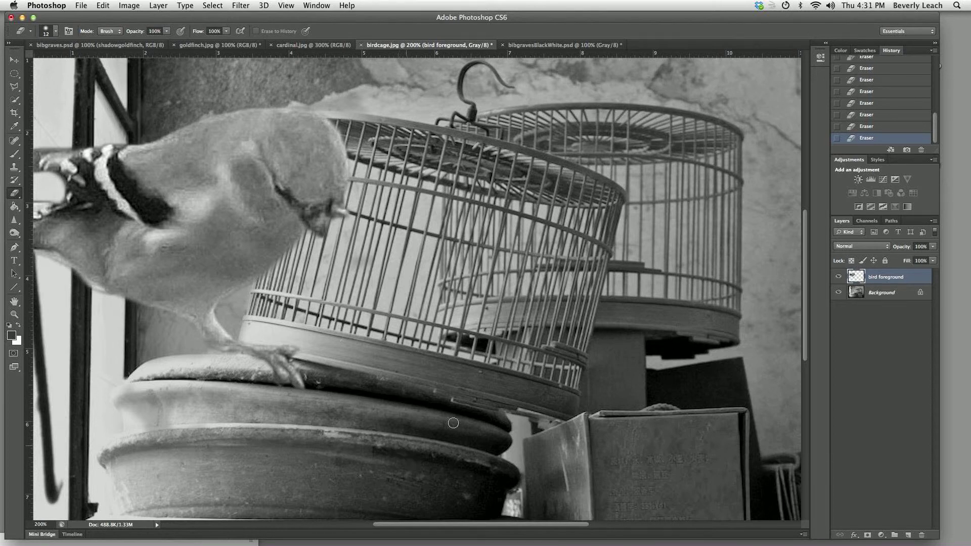
# Create a new layer named "shadow" and move it beneath the bird foreground layer
pyautogui.click(933, 222)
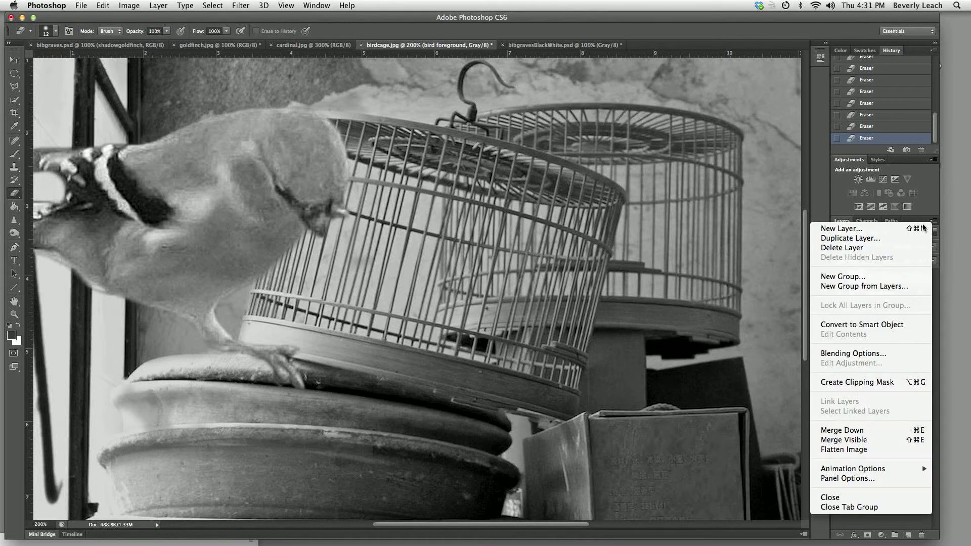
pyautogui.click(849, 230)
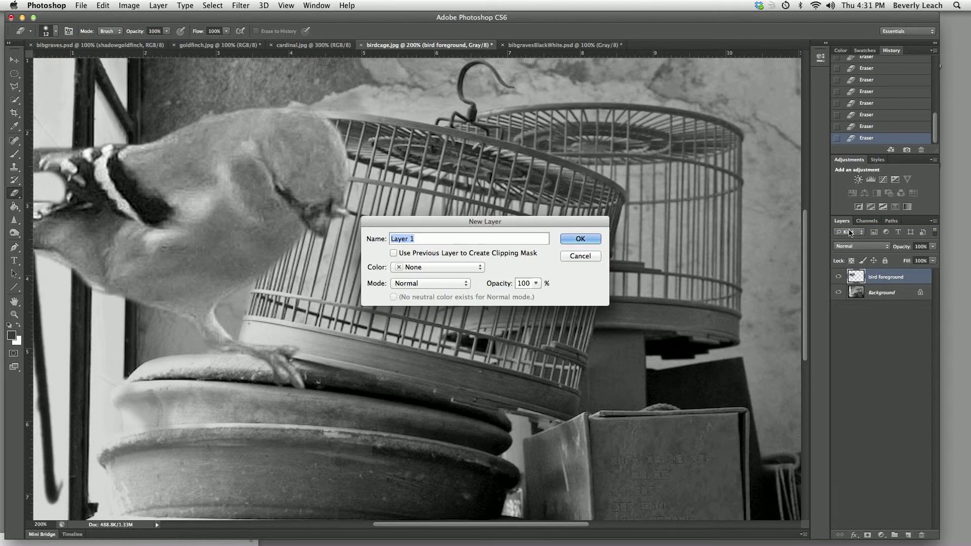
pyautogui.write('shadow')
pyautogui.click(580, 240)
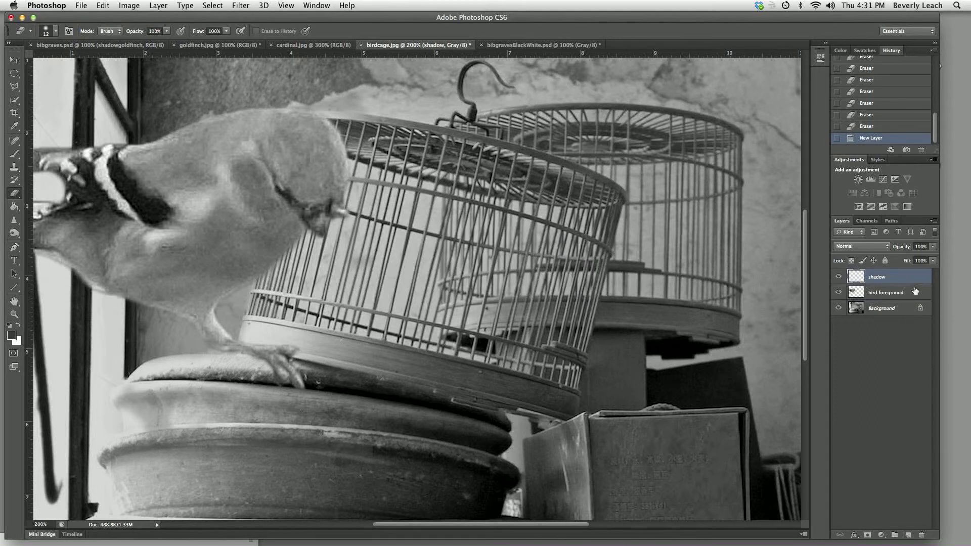
pyautogui.moveTo(907, 282); pyautogui.dragTo(906, 303)
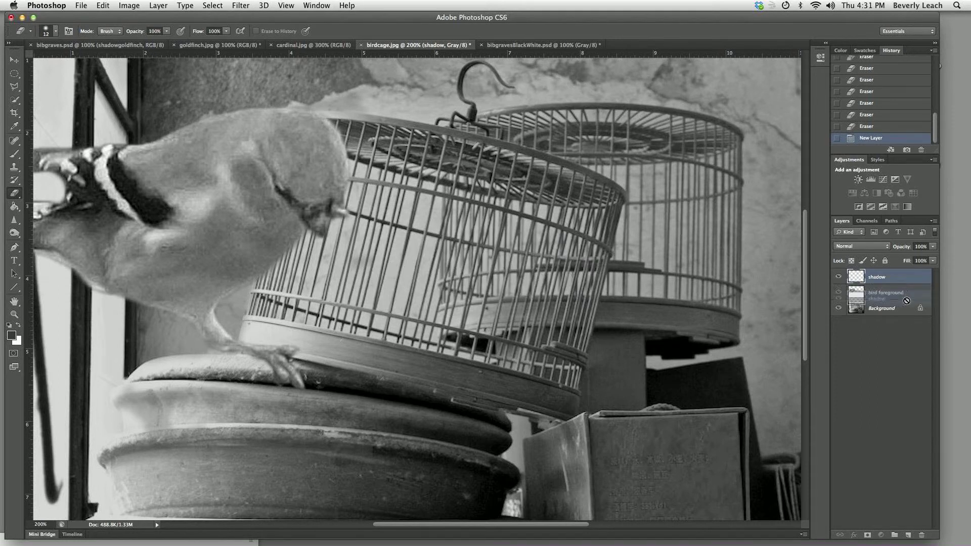
# Place the shadow layer beneath bird foreground and ready the Brush tool with dark grey #3a3a3a as the foreground color
pyautogui.moveTo(908, 277); pyautogui.dragTo(910, 300)
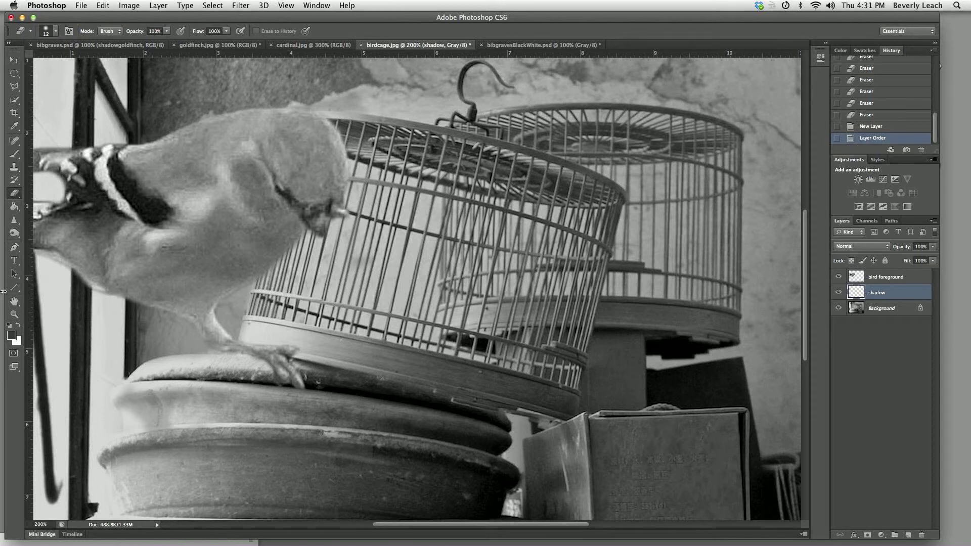
pyautogui.click(15, 180)
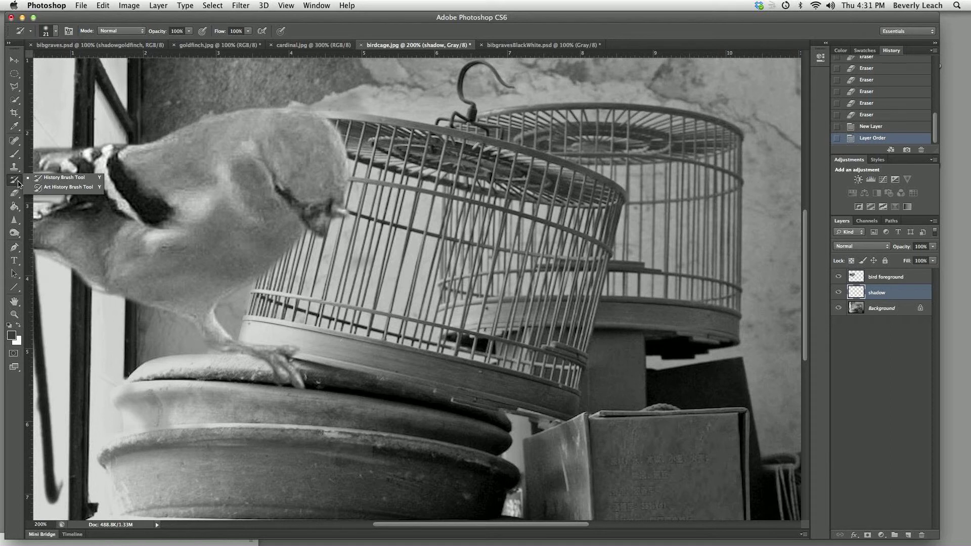
pyautogui.click(15, 154)
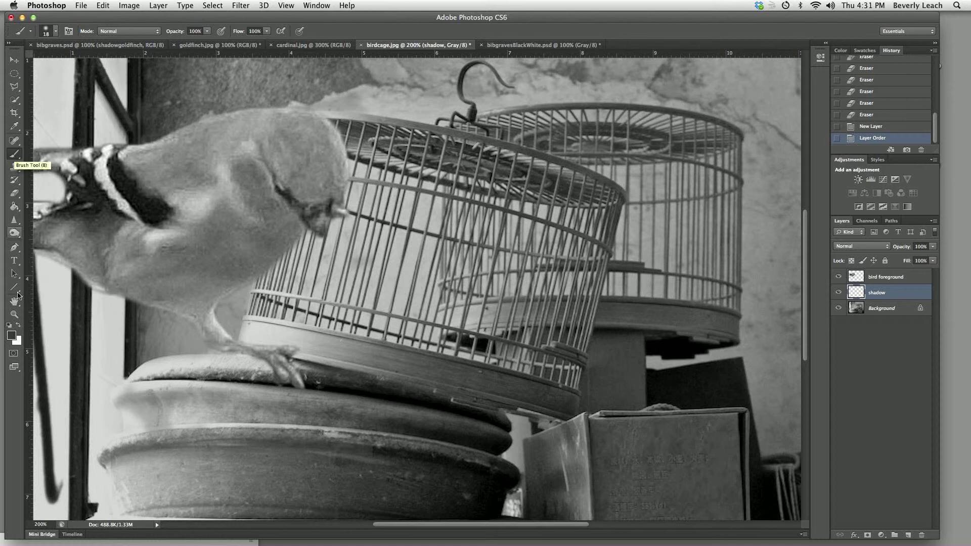
pyautogui.click(12, 335)
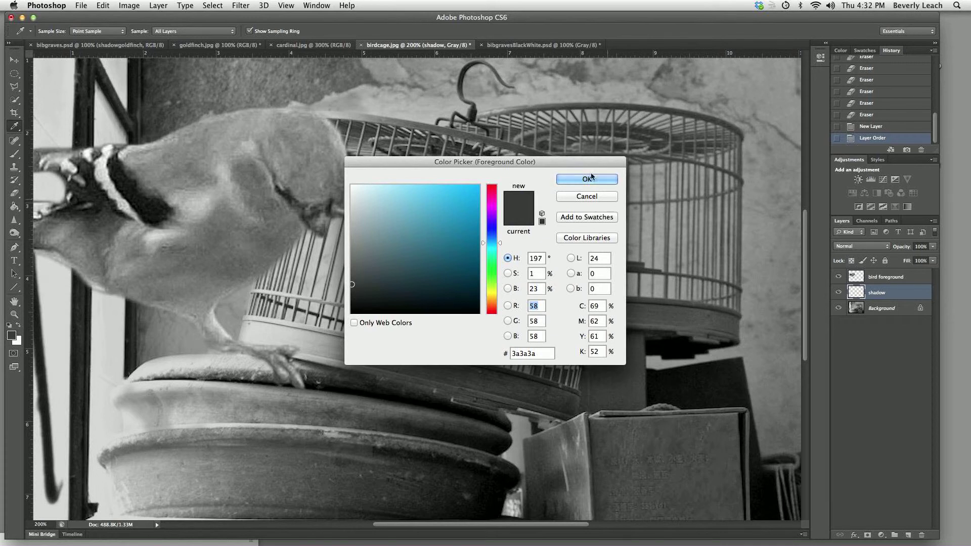
pyautogui.press('Return')
pyautogui.press('b')
pyautogui.press('x')
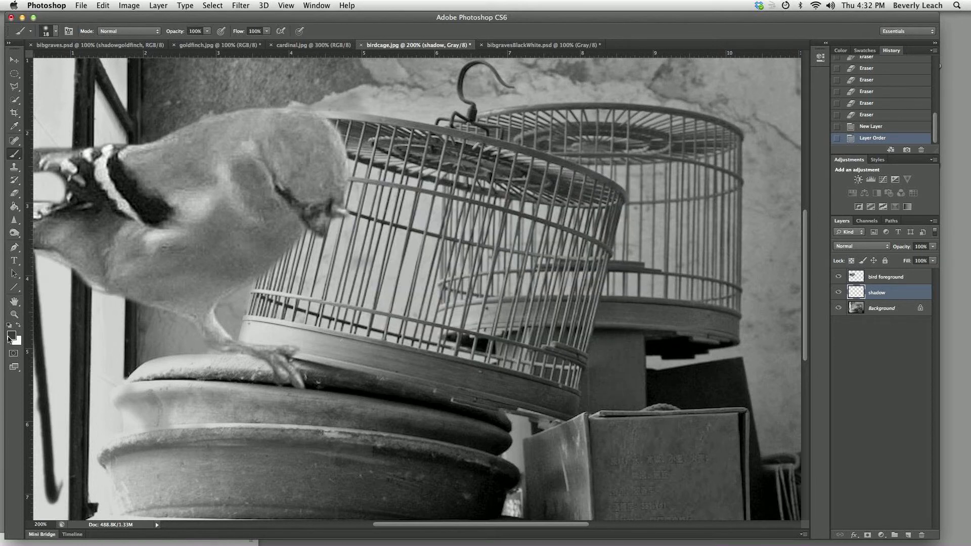
pyautogui.press('x')
# Reduce the soft brush's size to 12 px, keeping 0% hardness
pyautogui.click(55, 33)
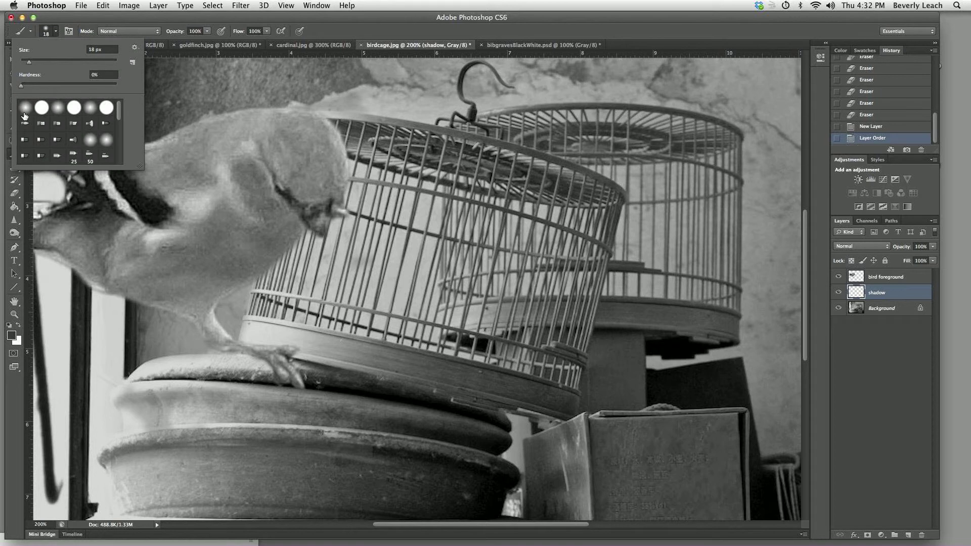
pyautogui.moveTo(29, 62); pyautogui.dragTo(29, 63)
pyautogui.click(164, 87)
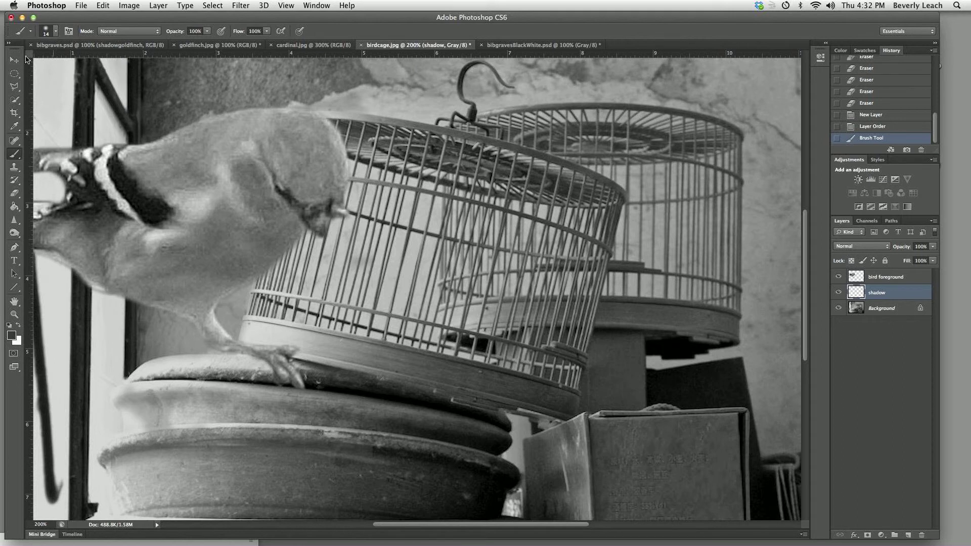
pyautogui.click(55, 32)
pyautogui.click(27, 62)
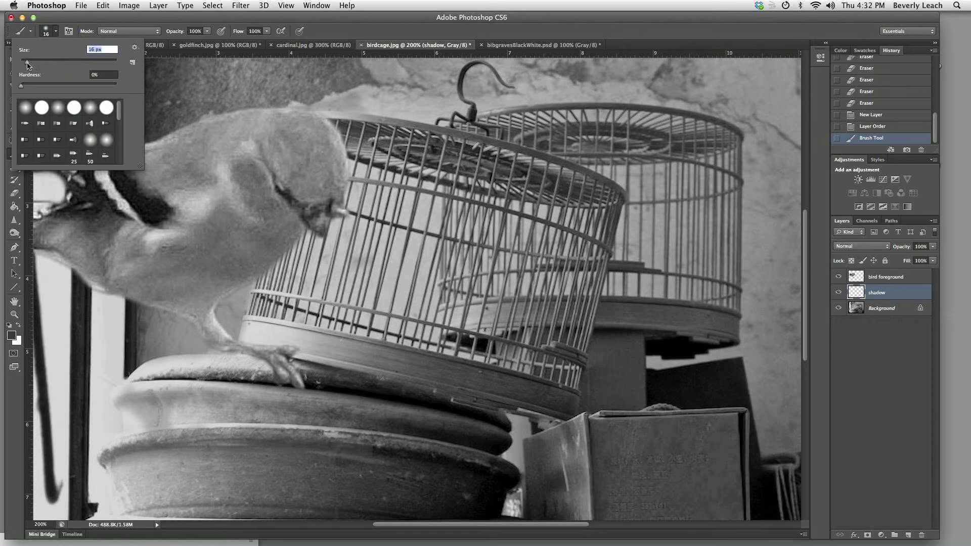
# Paint dark shadow strokes on the shadow layer beneath and around the bird's foot on the pot rim
pyautogui.click(213, 369)
pyautogui.click(211, 368)
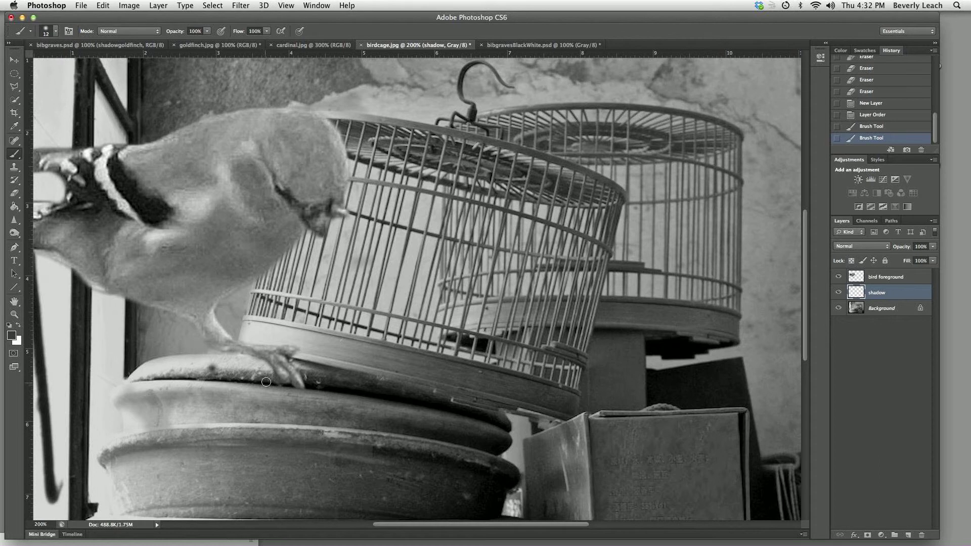
pyautogui.moveTo(227, 358); pyautogui.dragTo(272, 378)
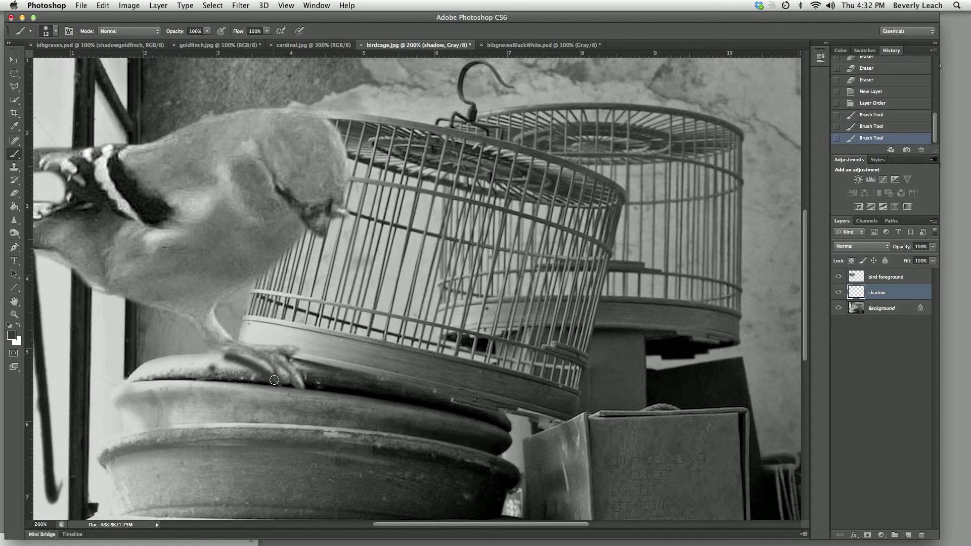
pyautogui.click(299, 393)
pyautogui.click(300, 362)
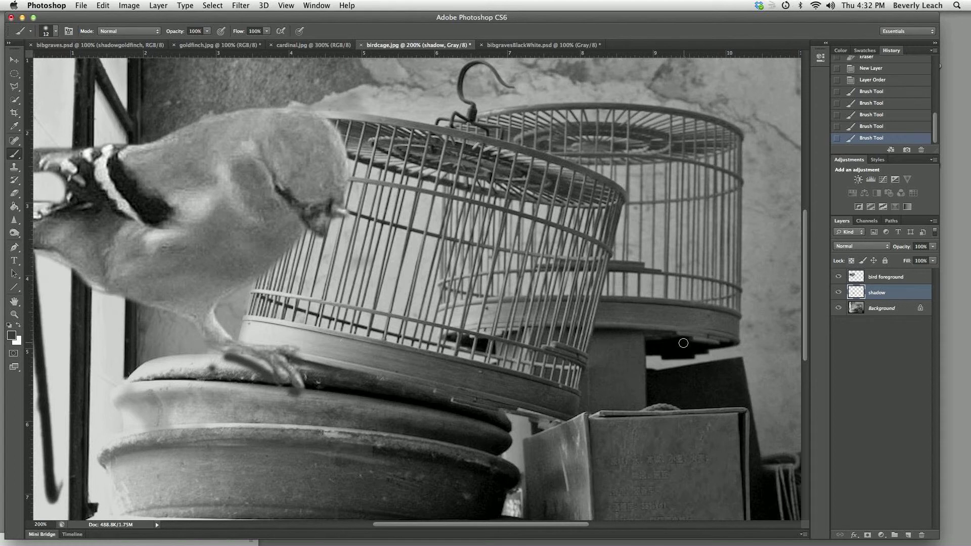
# Lower the shadow layer's opacity to 66% and extend the painted shadow just below the front toe
pyautogui.click(932, 260)
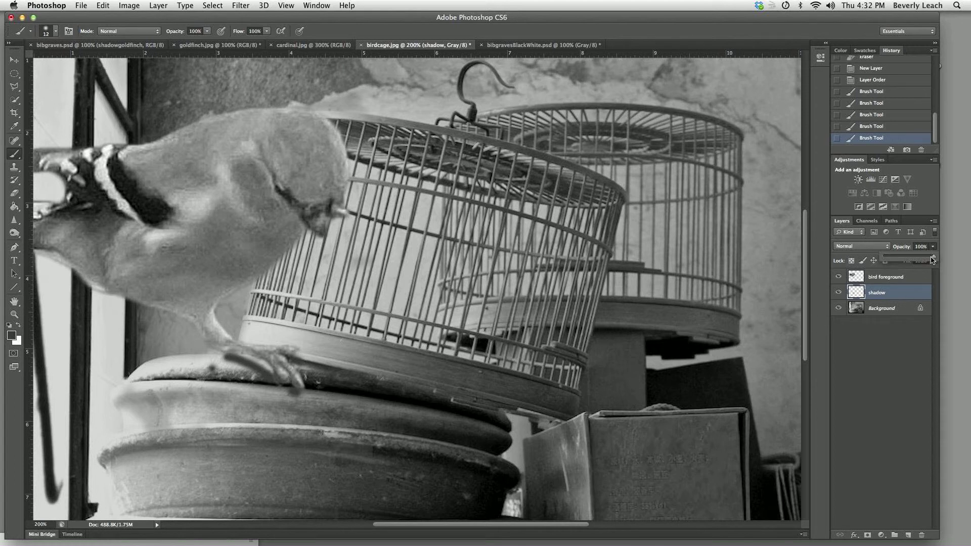
pyautogui.moveTo(934, 259); pyautogui.dragTo(919, 259)
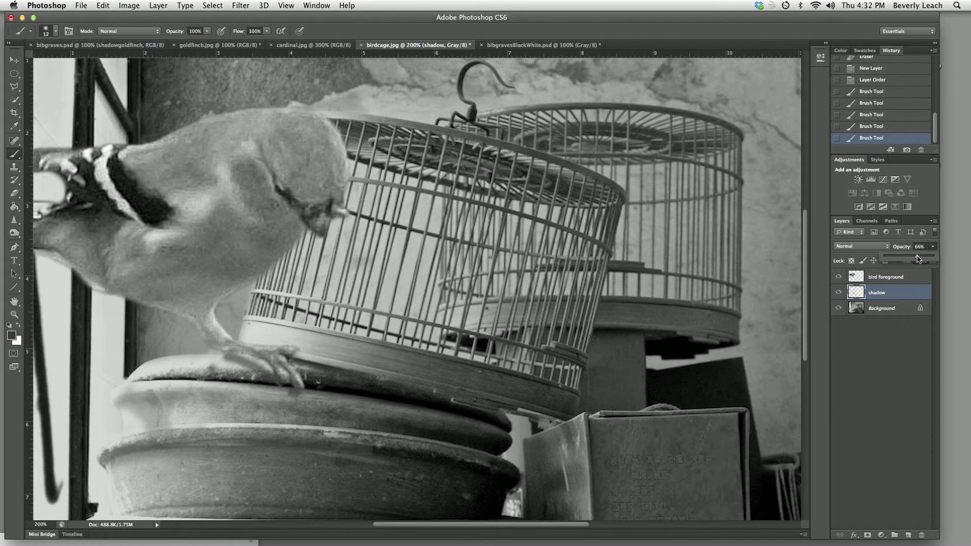
pyautogui.moveTo(917, 259); pyautogui.dragTo(917, 260)
pyautogui.click(18, 157)
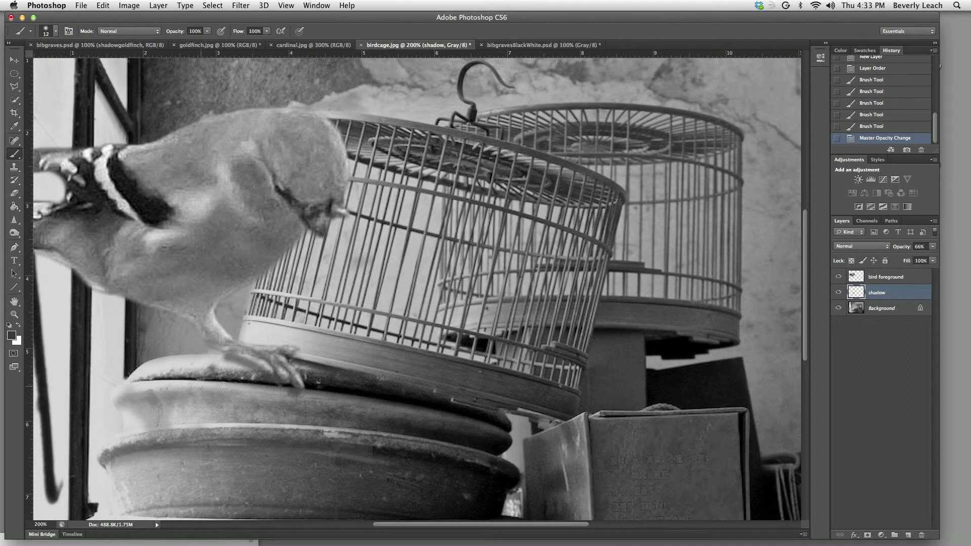
pyautogui.click(298, 397)
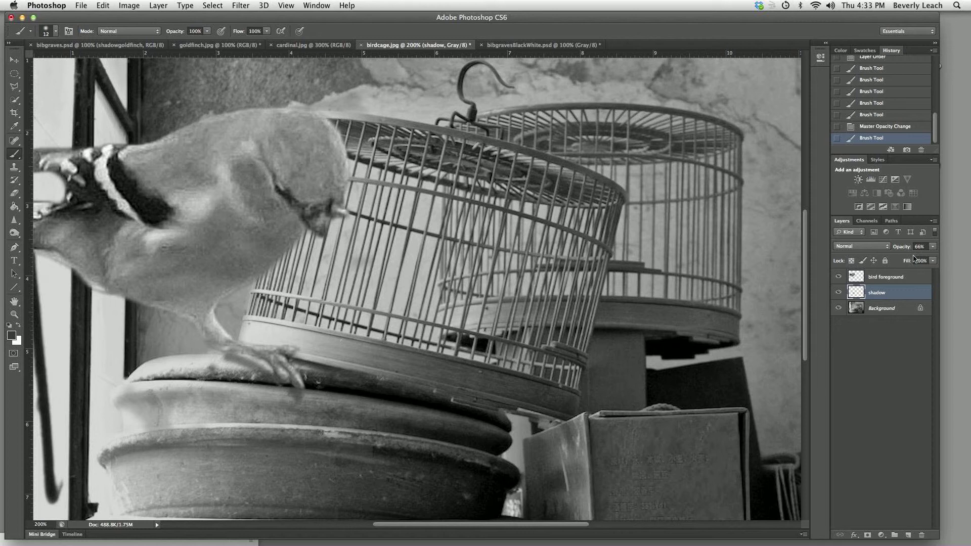
# Raise the shadow layer's opacity to 79% and paint the leg's shadow across the near corner of the cage's base
pyautogui.click(930, 248)
pyautogui.moveTo(918, 260); pyautogui.dragTo(921, 261)
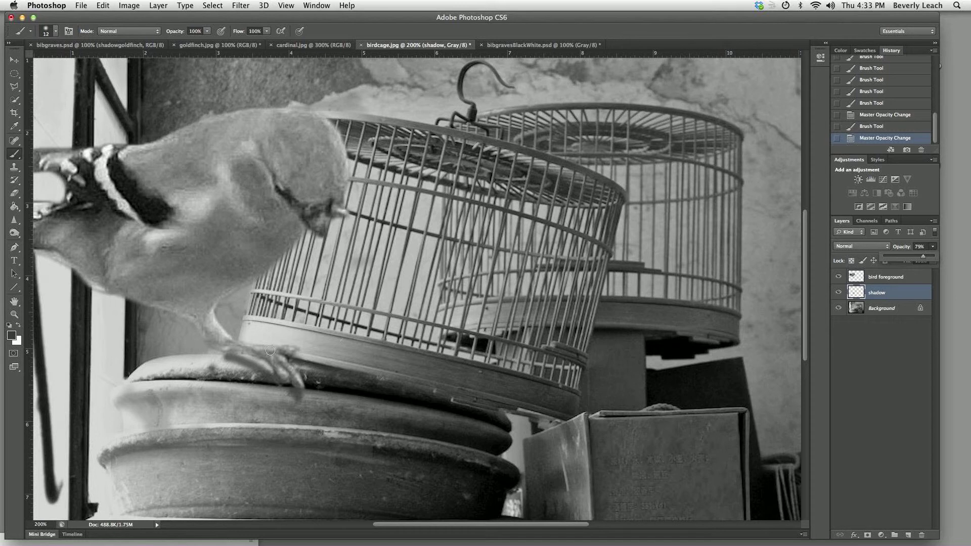
pyautogui.click(260, 322)
pyautogui.moveTo(269, 335)
pyautogui.mouseDown()
pyautogui.moveTo(276, 345)
pyautogui.moveTo(277, 326)
pyautogui.moveTo(258, 319)
pyautogui.moveTo(277, 338)
pyautogui.mouseUp()
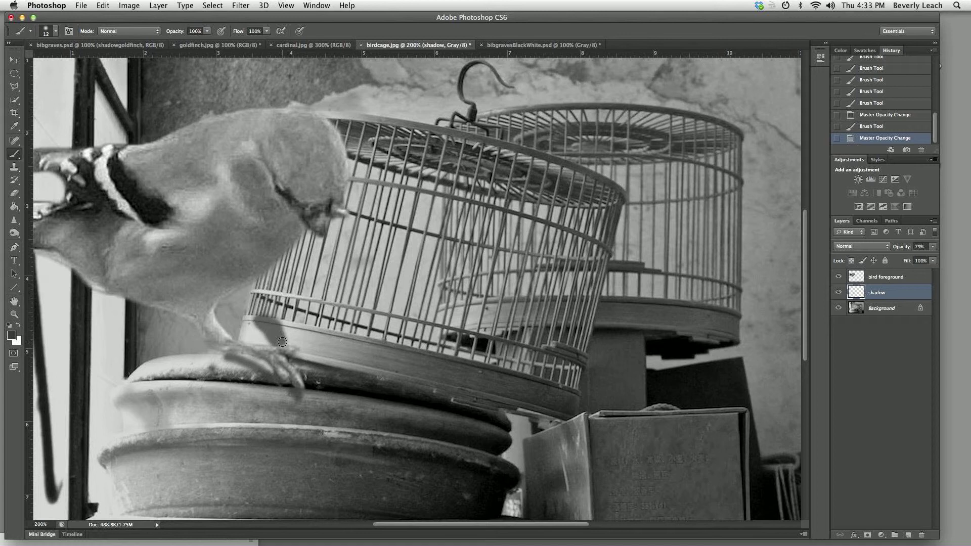
pyautogui.moveTo(276, 339)
pyautogui.mouseDown()
pyautogui.moveTo(244, 319)
pyautogui.moveTo(257, 321)
pyautogui.mouseUp()
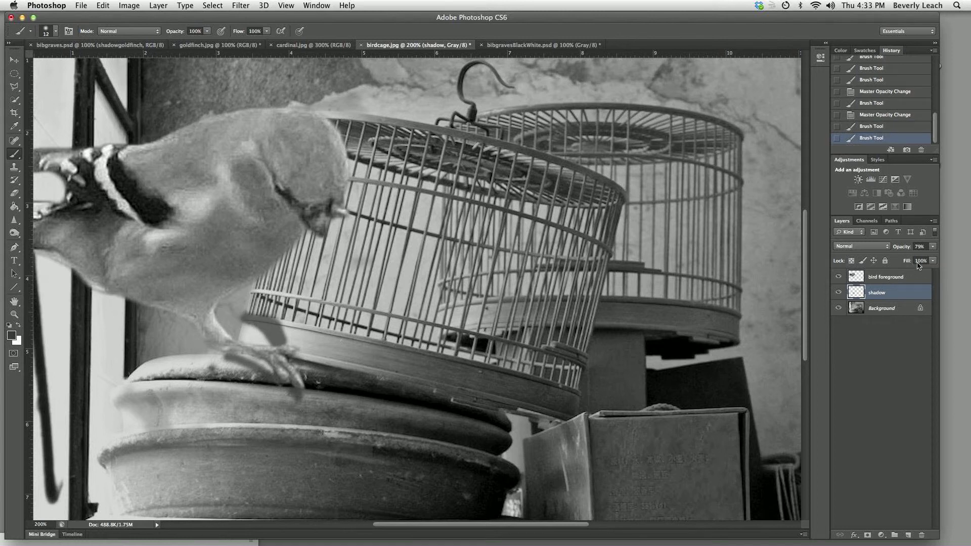
# Judge the shadow layer's strength at 55% opacity with the whole image in view, and adjust it to 64%
pyautogui.click(934, 252)
pyautogui.moveTo(926, 259); pyautogui.dragTo(912, 259)
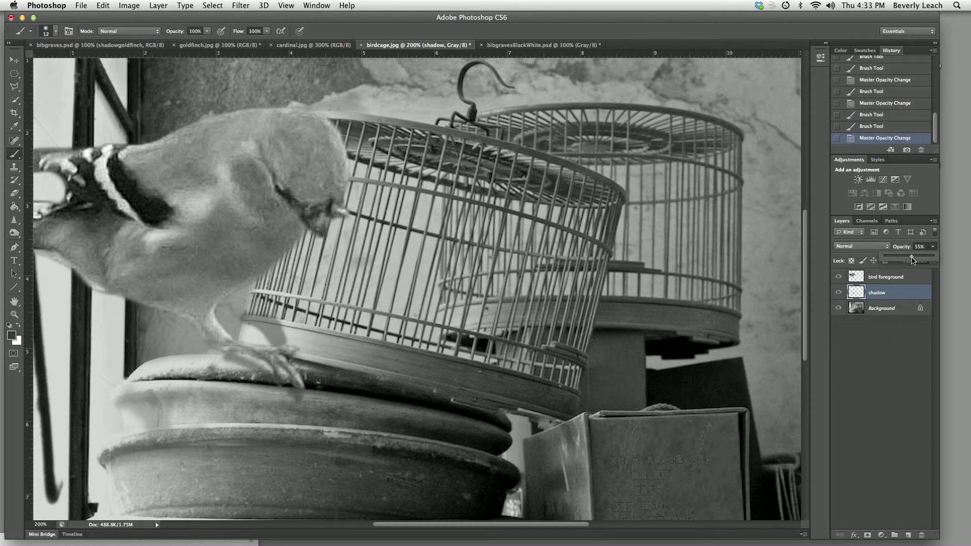
pyautogui.press('super+1')
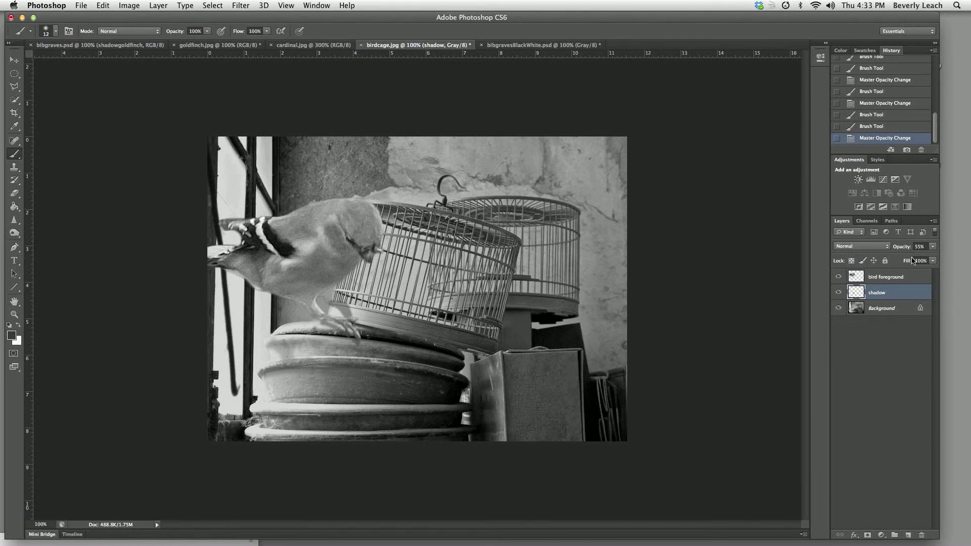
pyautogui.click(932, 246)
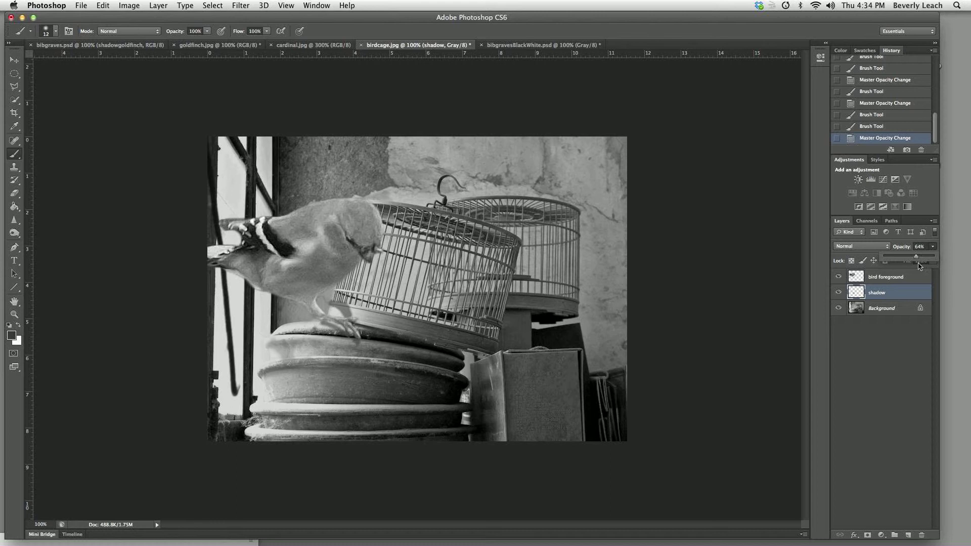
# Create a new layer named "shadow two" and move it above the bird foreground layer
pyautogui.click(930, 222)
pyautogui.click(880, 229)
pyautogui.write('shadow')
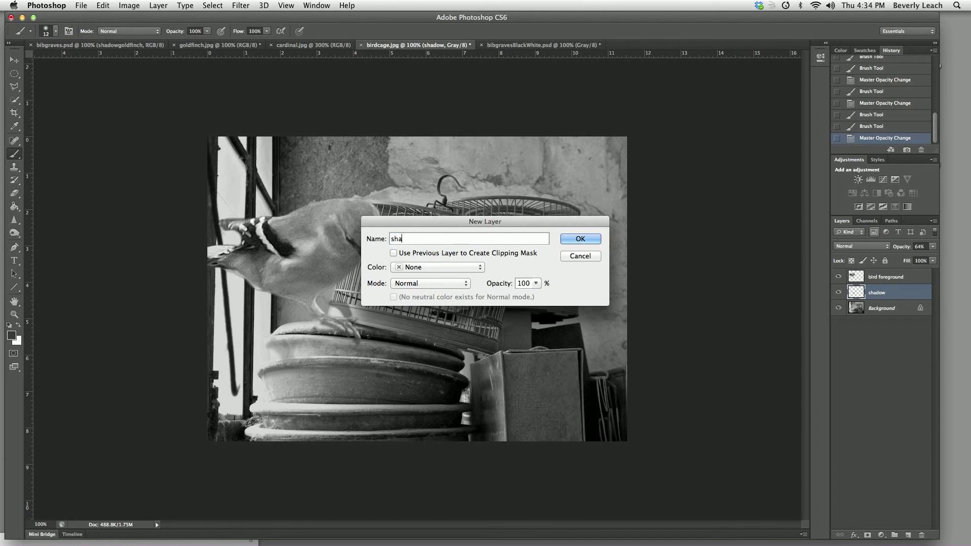
pyautogui.write('ow two')
pyautogui.click(595, 241)
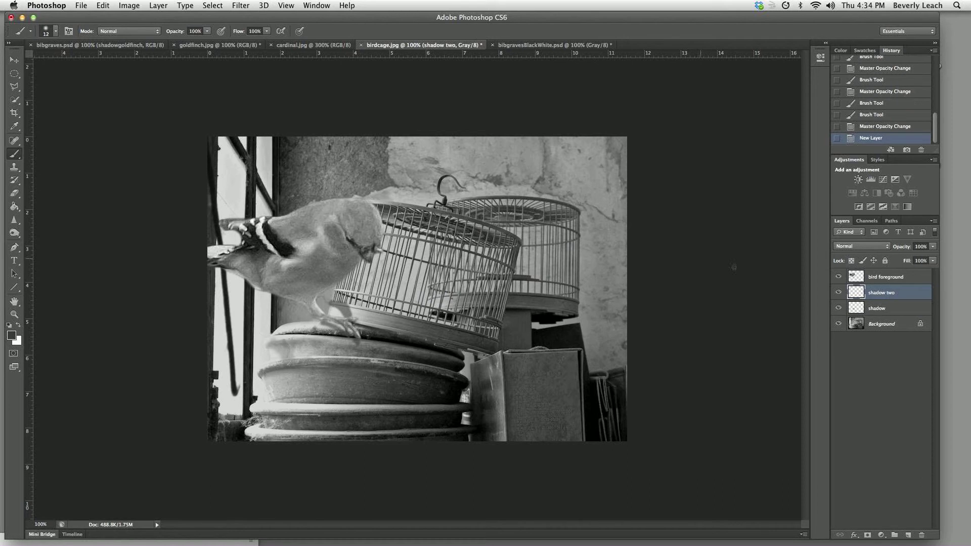
pyautogui.moveTo(903, 292); pyautogui.dragTo(899, 272)
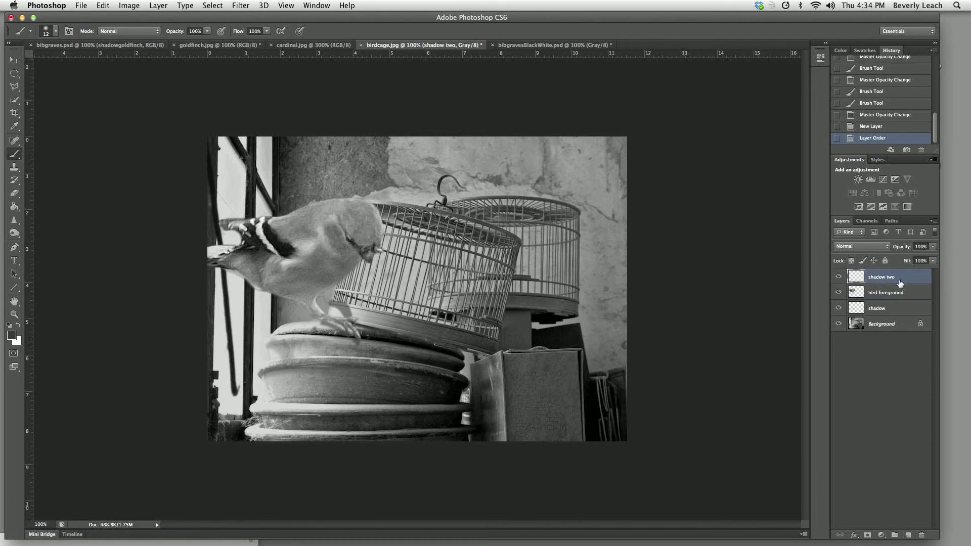
# Compare the image with the shadow layer hidden and shown, and lower that layer's opacity to 40%
pyautogui.click(838, 308)
pyautogui.click(837, 309)
pyautogui.click(838, 309)
pyautogui.click(837, 309)
pyautogui.click(922, 310)
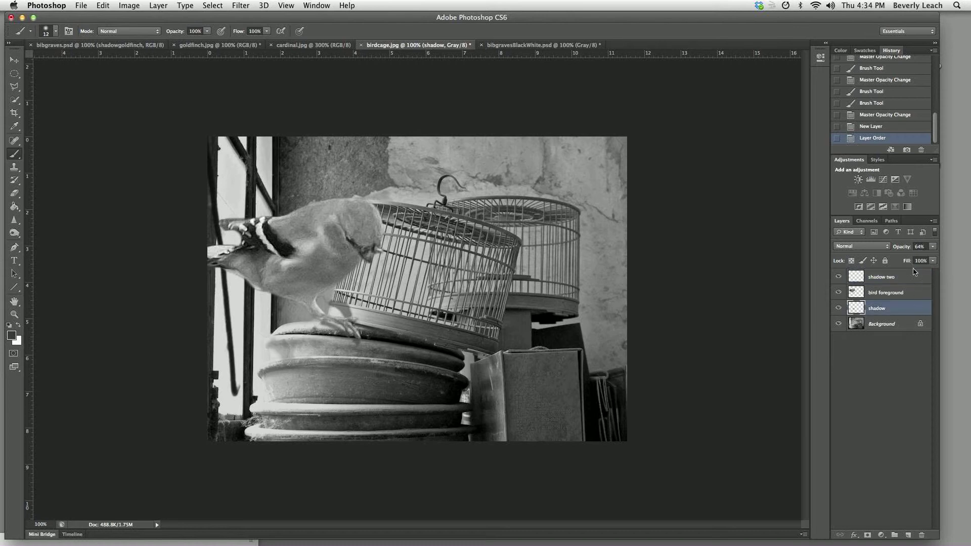
pyautogui.click(932, 246)
pyautogui.moveTo(919, 259); pyautogui.dragTo(904, 261)
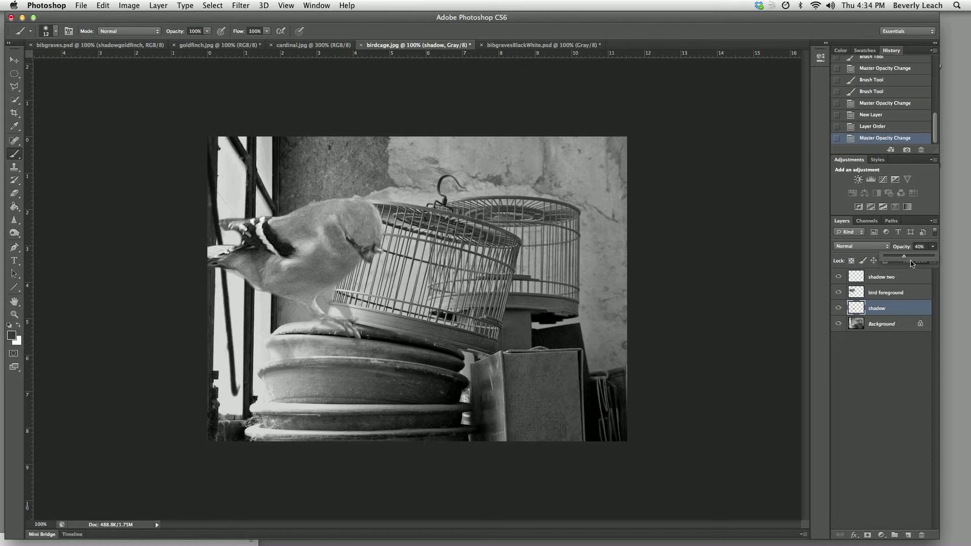
# Paint soft shading beneath the bird's face on the shadow two layer, with the layer's opacity lowered to 59%
pyautogui.click(915, 278)
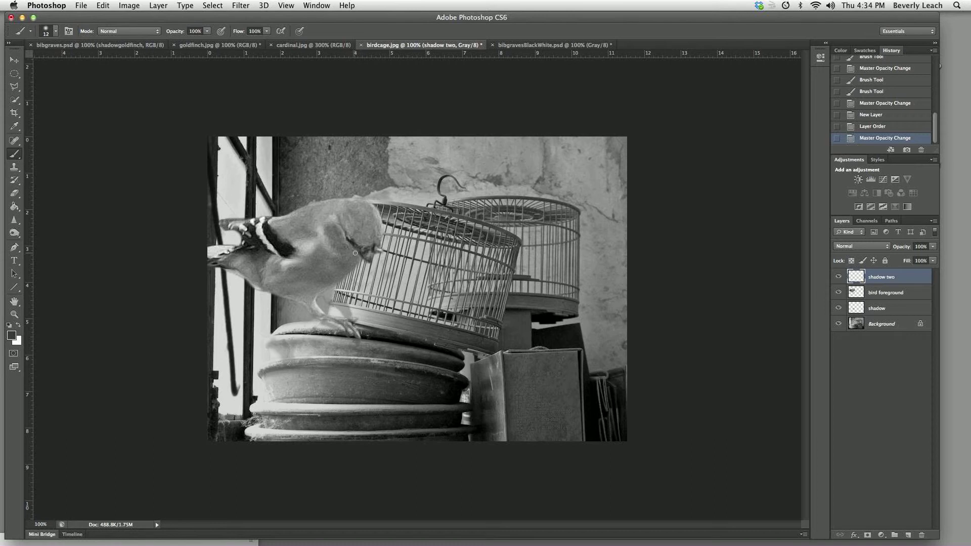
pyautogui.press('super+plus')
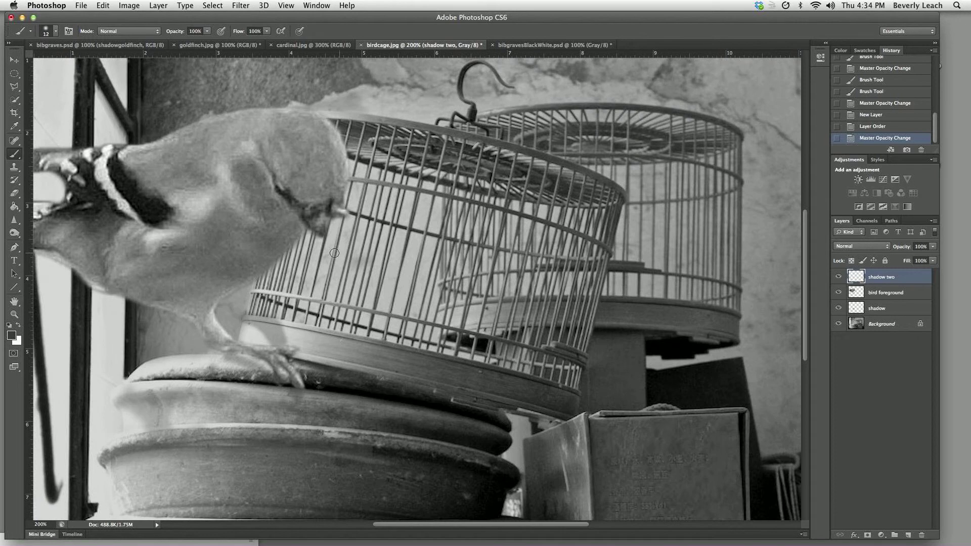
pyautogui.moveTo(292, 219)
pyautogui.mouseDown()
pyautogui.moveTo(290, 237)
pyautogui.moveTo(290, 215)
pyautogui.mouseUp()
pyautogui.moveTo(932, 247); pyautogui.dragTo(913, 261)
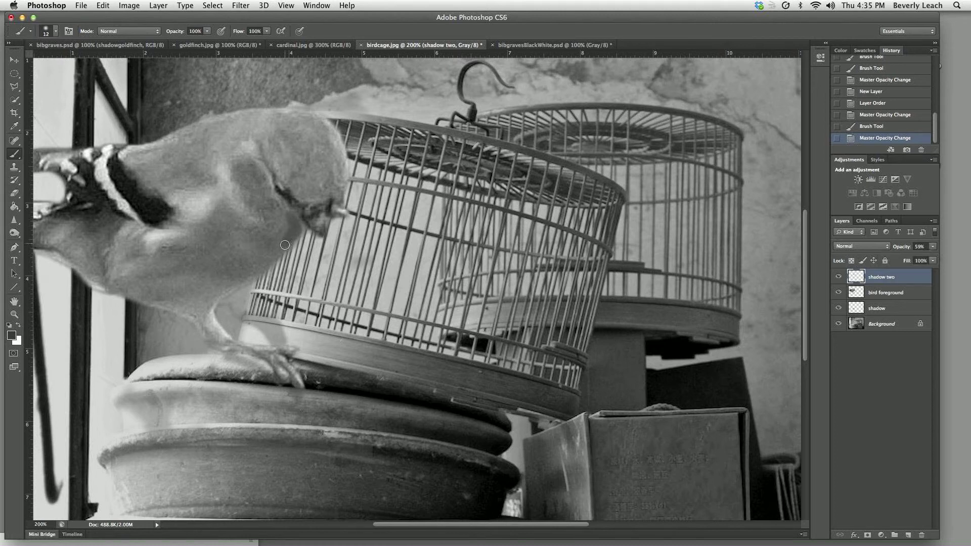
pyautogui.moveTo(291, 220)
pyautogui.mouseDown()
pyautogui.moveTo(291, 230)
pyautogui.moveTo(286, 213)
pyautogui.mouseUp()
# Lower the shadow two layer's opacity to 49% while viewing the whole image
pyautogui.press('super+minus')
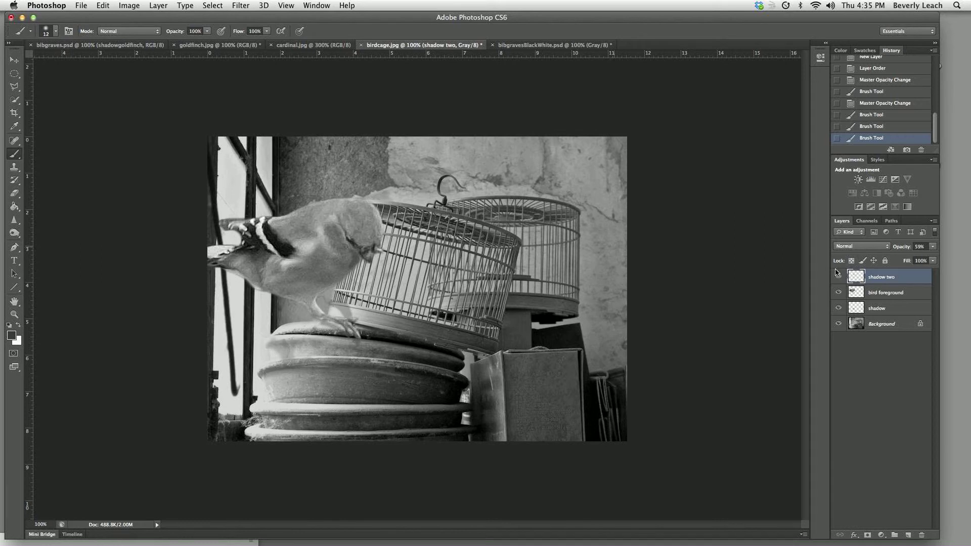
pyautogui.click(932, 246)
pyautogui.moveTo(920, 260); pyautogui.dragTo(909, 259)
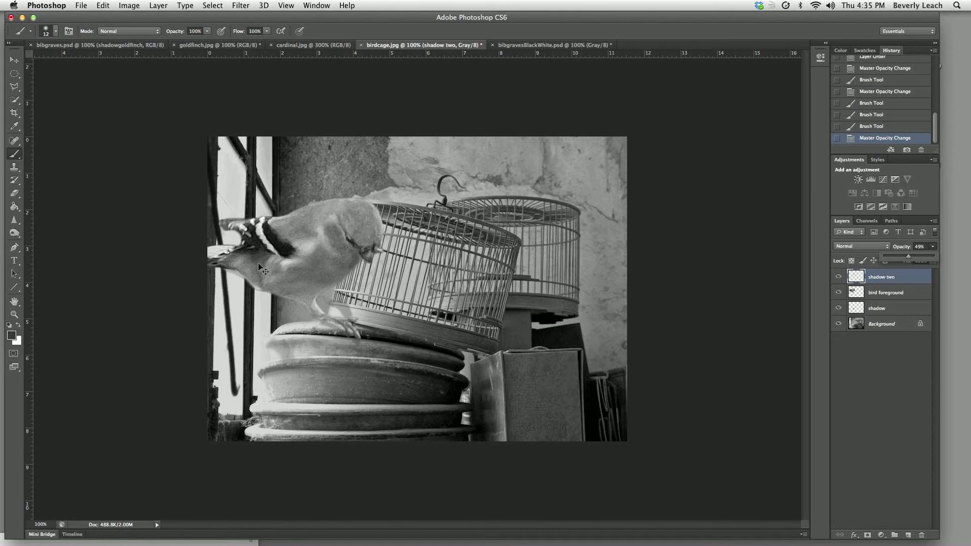
# Nudge the shadow two shading slightly beneath the beak and add another brush dab there
pyautogui.press('super+equal')
pyautogui.click(14, 60)
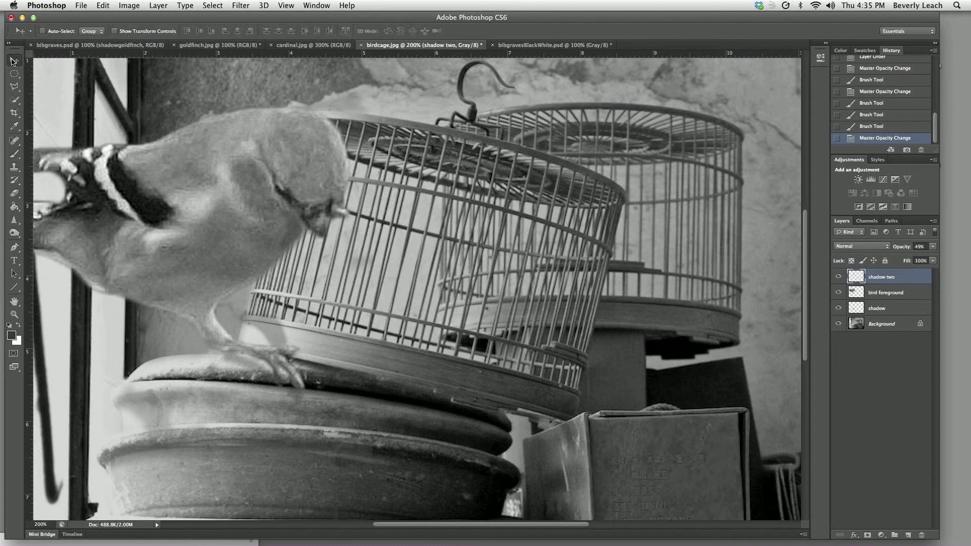
pyautogui.moveTo(299, 232); pyautogui.dragTo(300, 230)
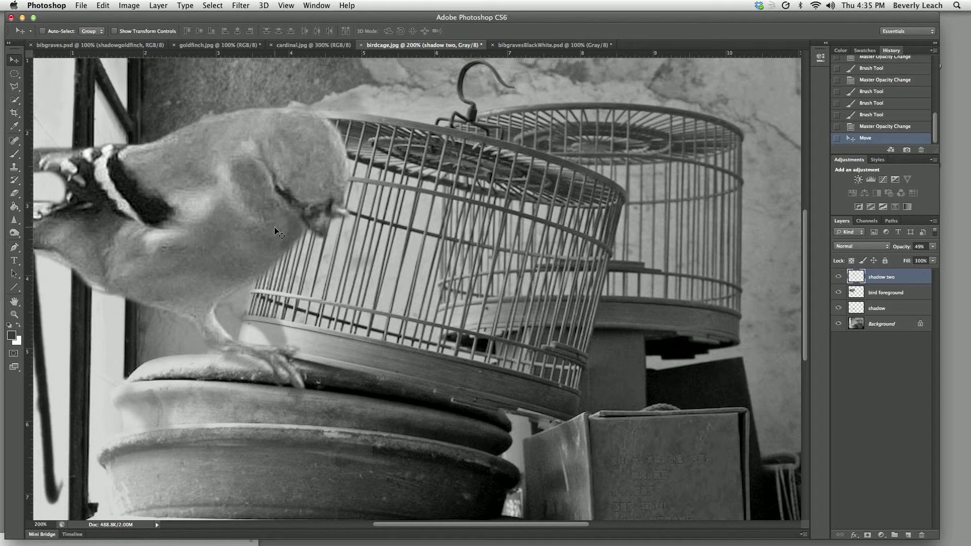
pyautogui.click(14, 154)
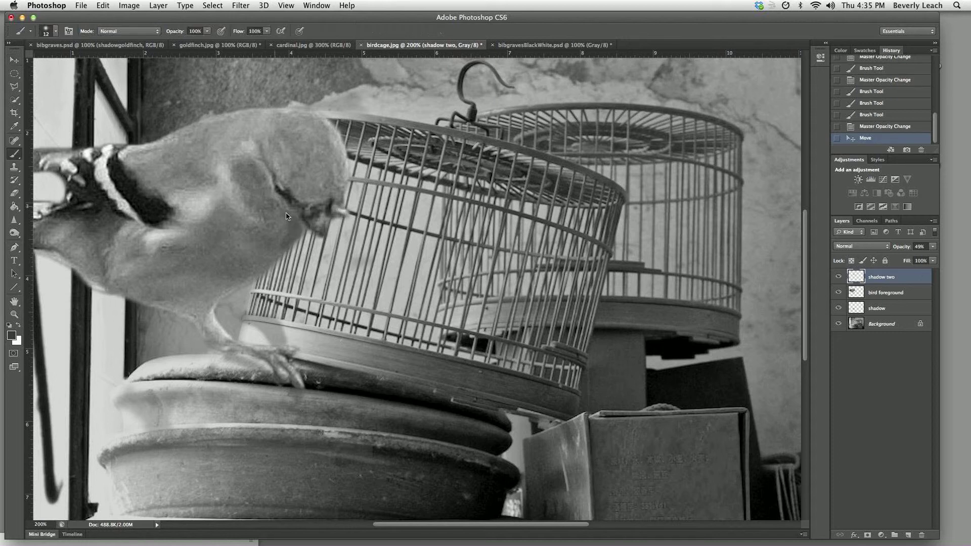
pyautogui.click(301, 228)
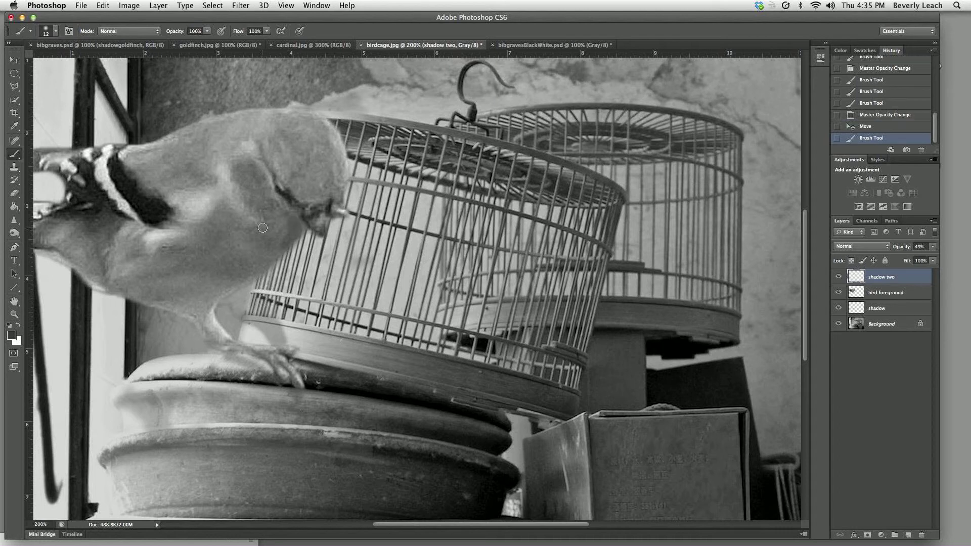
# Switch to the bibgraves.psd document and hide every layer above the Background
pyautogui.press('super+minus')
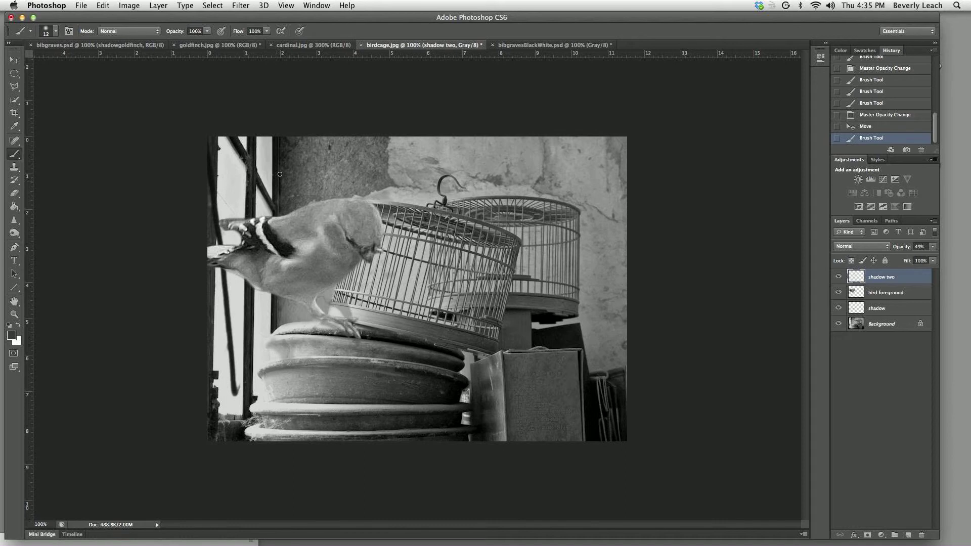
pyautogui.click(90, 45)
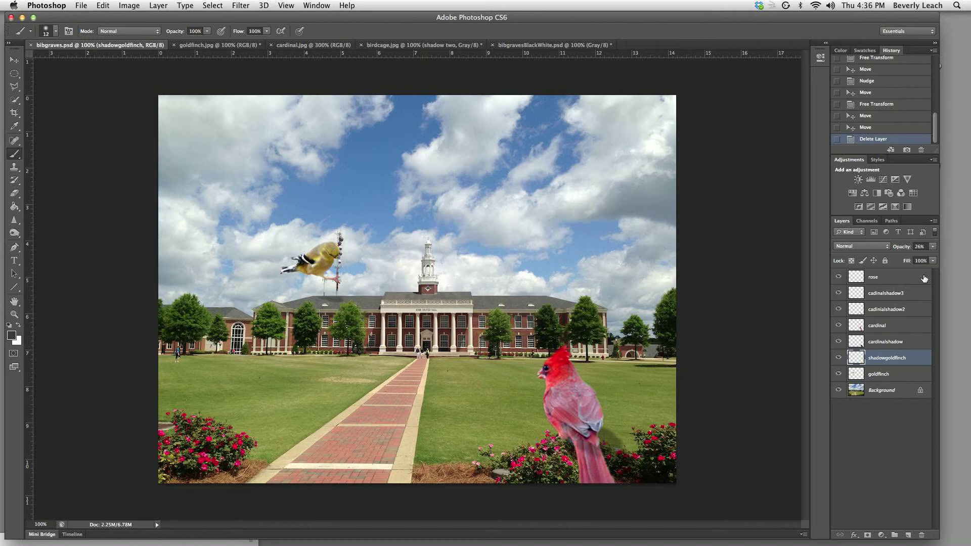
pyautogui.moveTo(835, 277); pyautogui.dragTo(843, 374)
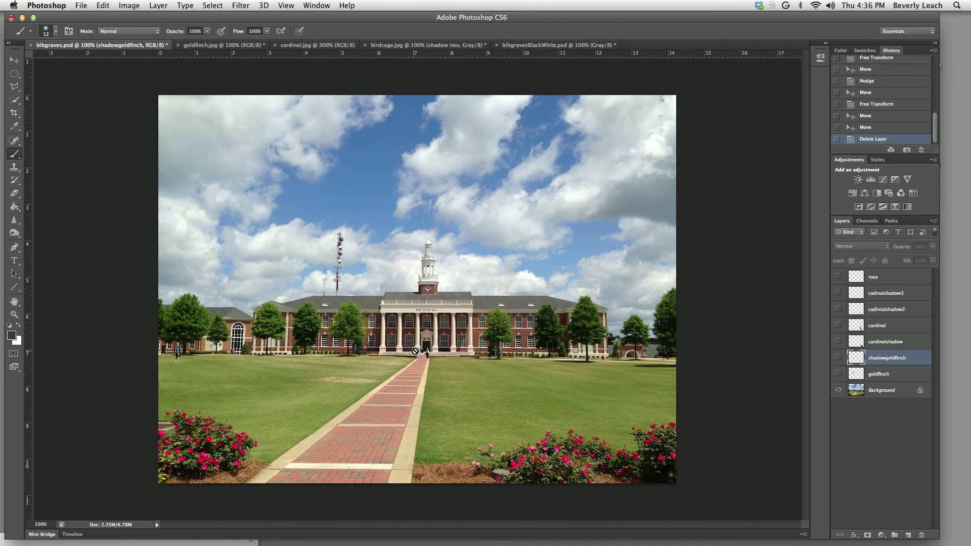
# Show the goldfinch layer and compare the image with the shadowgoldfinch layer hidden and shown
pyautogui.click(838, 374)
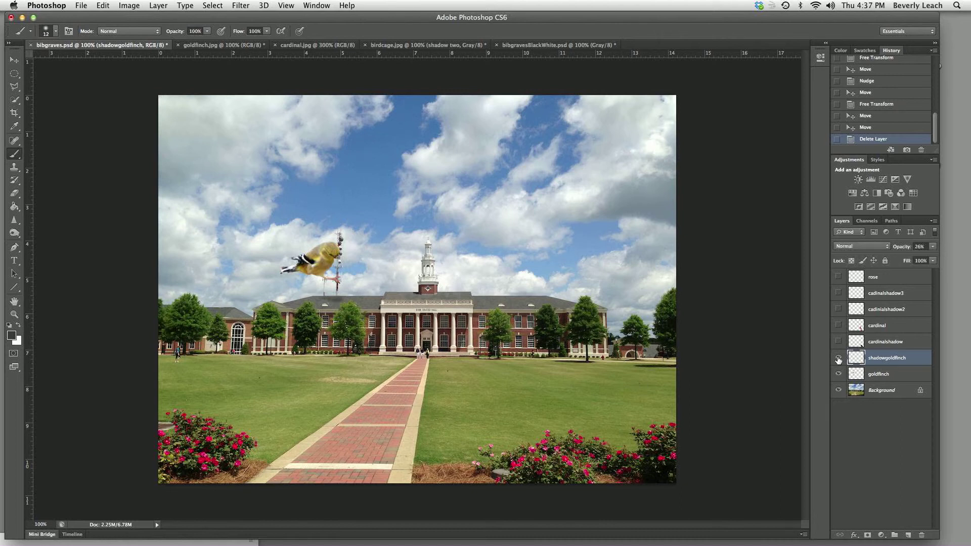
pyautogui.click(838, 359)
pyautogui.click(837, 357)
pyautogui.click(837, 357)
pyautogui.click(838, 358)
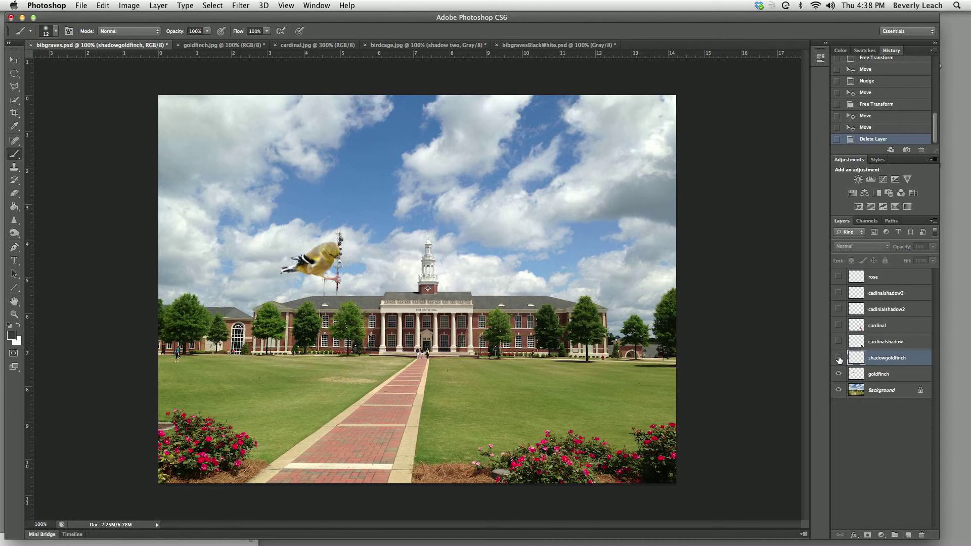
pyautogui.click(838, 359)
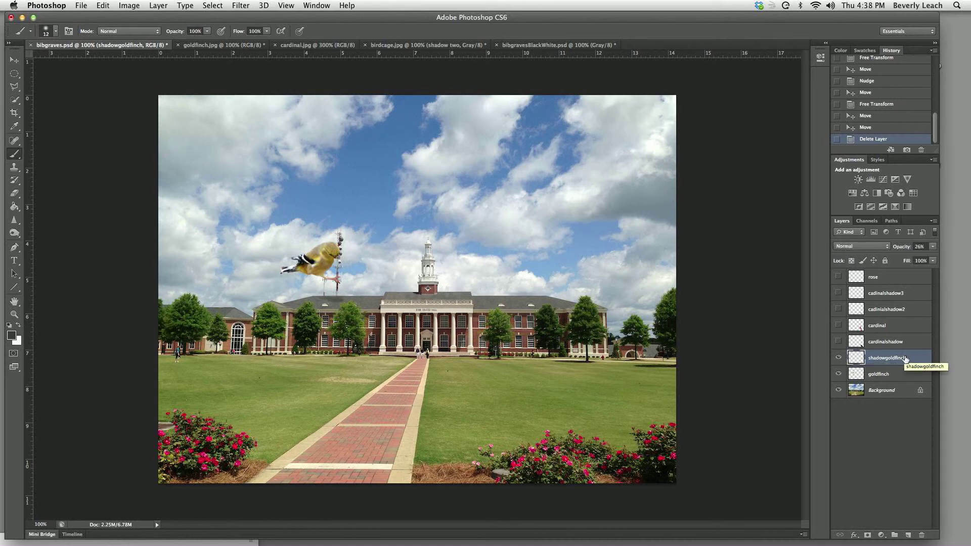
# Show the cardinal layer and its three shadow layers, comparing the image with cardinalshadow hidden and shown
pyautogui.click(838, 326)
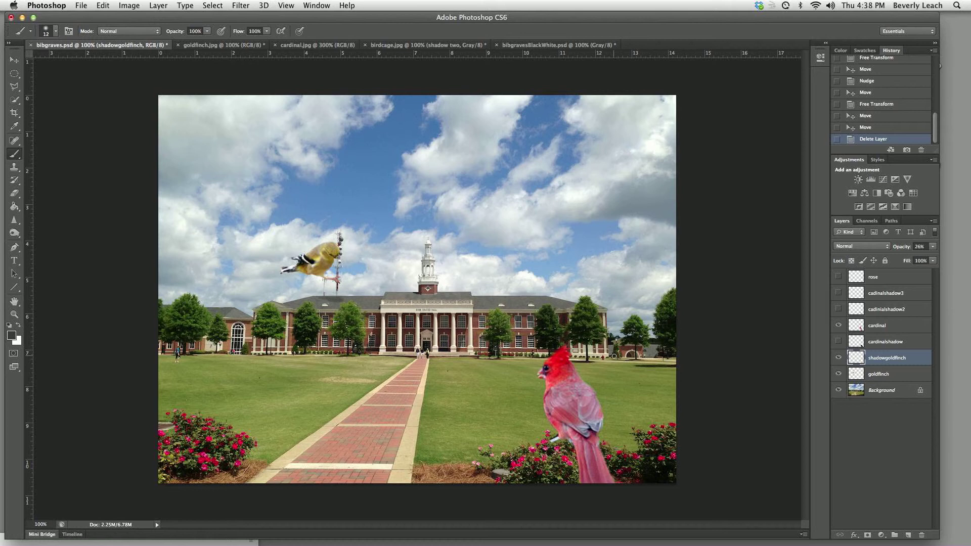
pyautogui.click(838, 342)
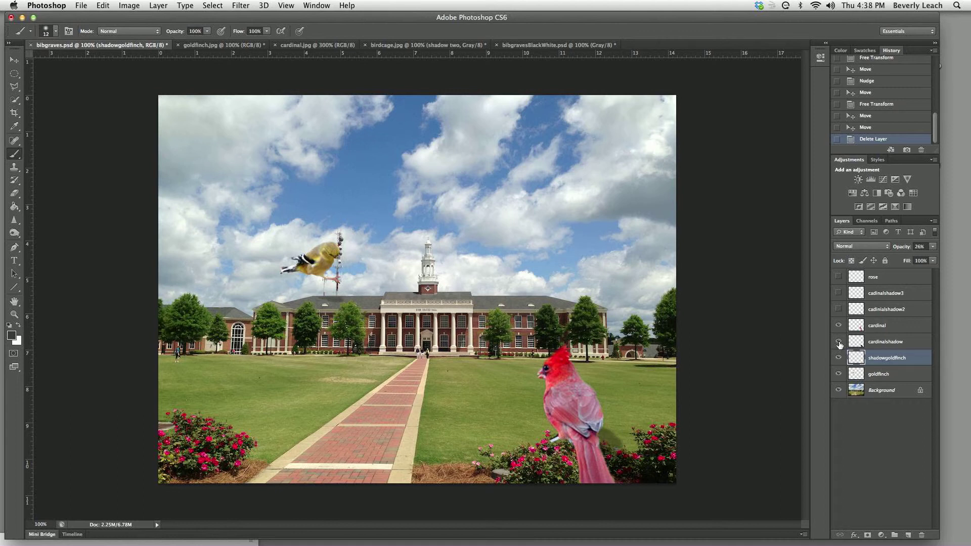
pyautogui.click(839, 343)
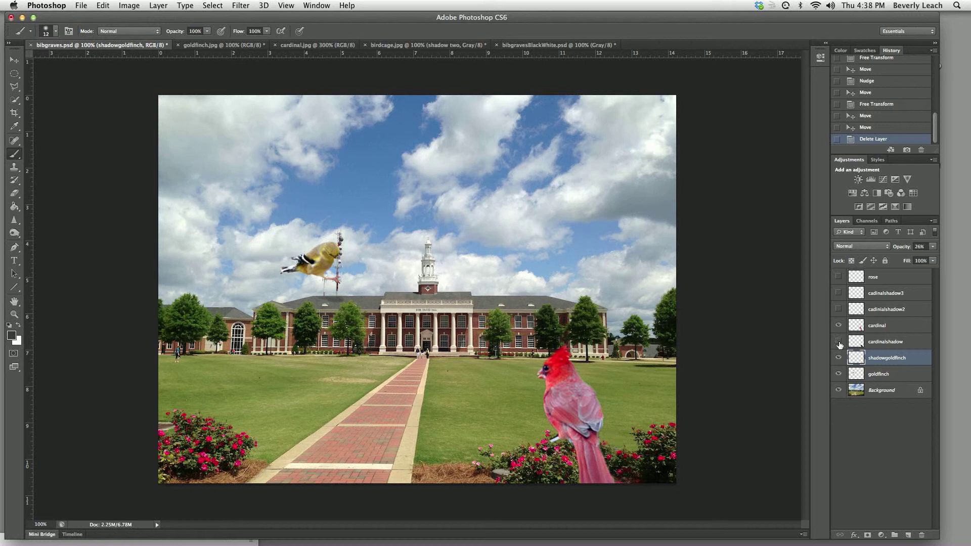
pyautogui.click(838, 342)
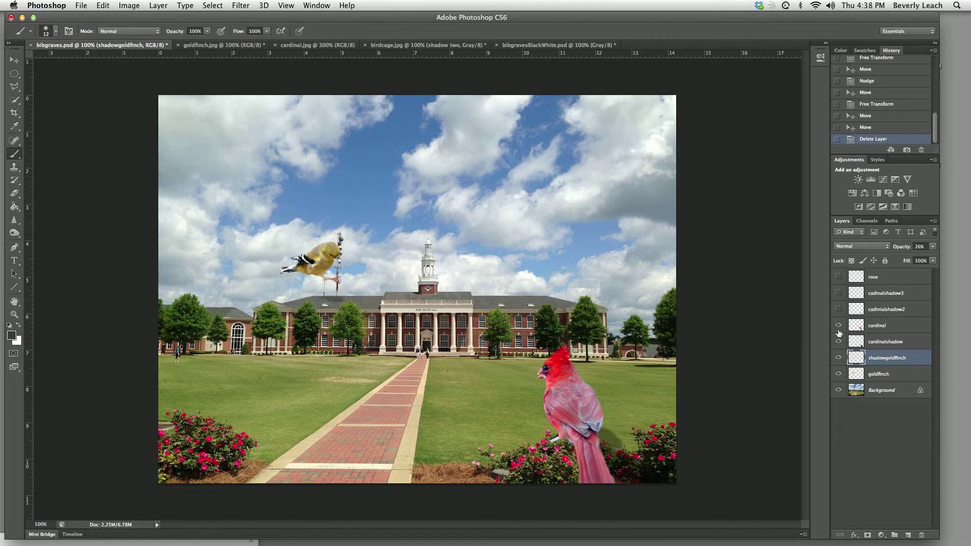
pyautogui.click(838, 309)
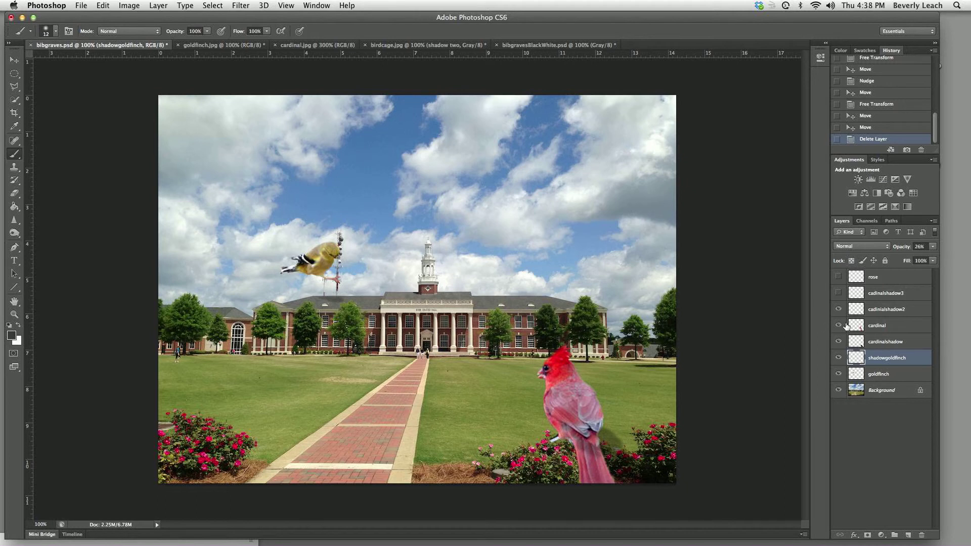
pyautogui.click(838, 292)
# Compare the image with the rose layer hidden and shown, and view the rose alone before showing all layers again
pyautogui.click(837, 277)
pyautogui.click(838, 277)
pyautogui.click(837, 277)
pyautogui.moveTo(838, 293); pyautogui.dragTo(840, 394)
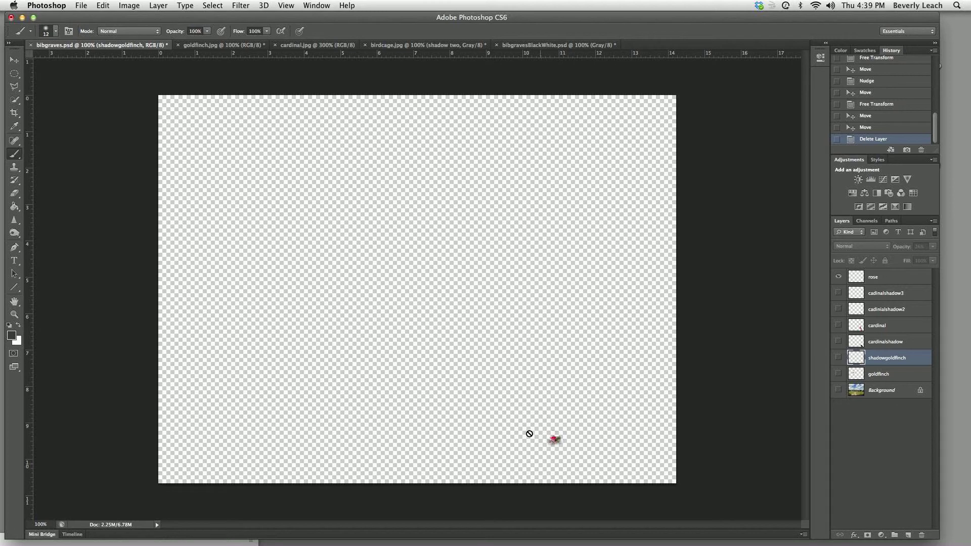
pyautogui.moveTo(839, 293); pyautogui.dragTo(838, 392)
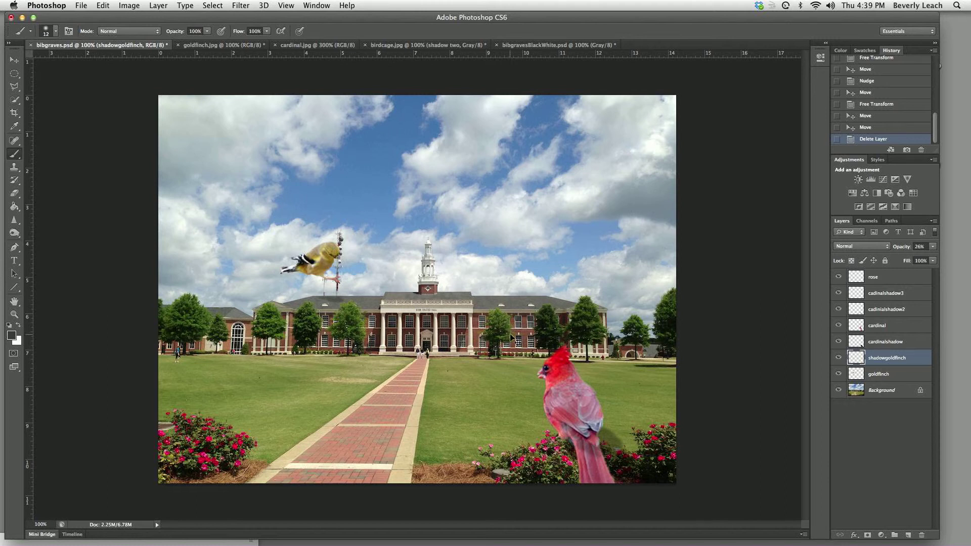
# Clone roof texture over the marks beside the tower's base on the Background layer, using a 5 px Clone Stamp
pyautogui.press('super+equal')
pyautogui.press('super+equal')
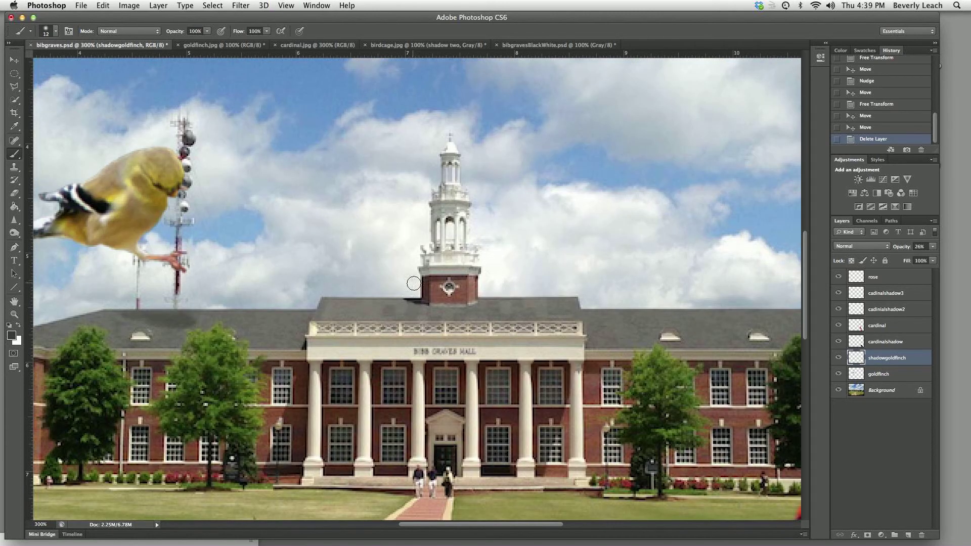
pyautogui.click(896, 392)
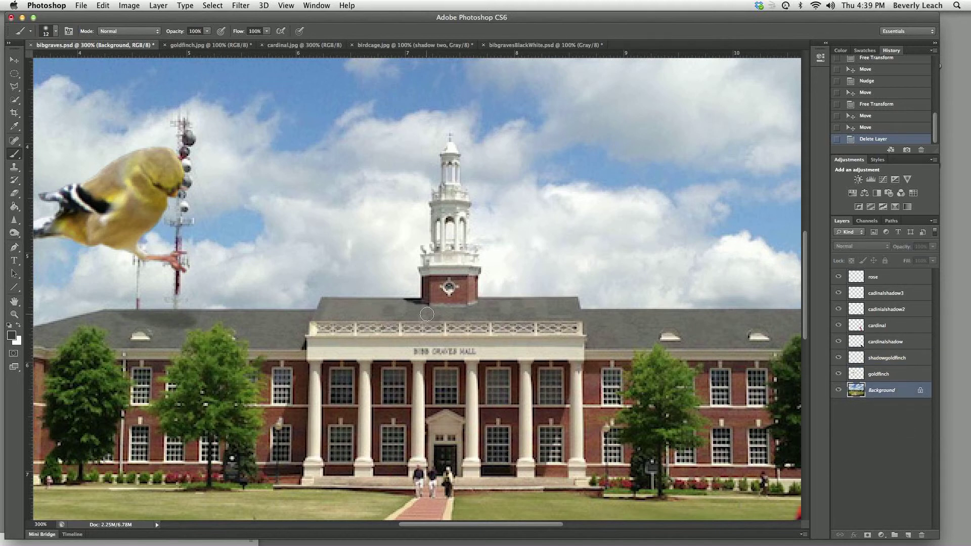
pyautogui.click(16, 169)
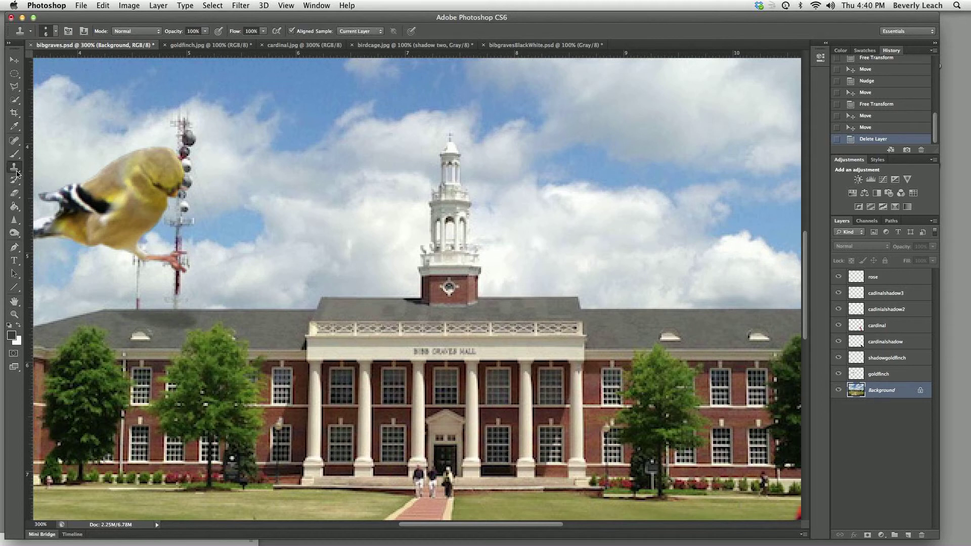
pyautogui.click(56, 31)
pyautogui.click(23, 62)
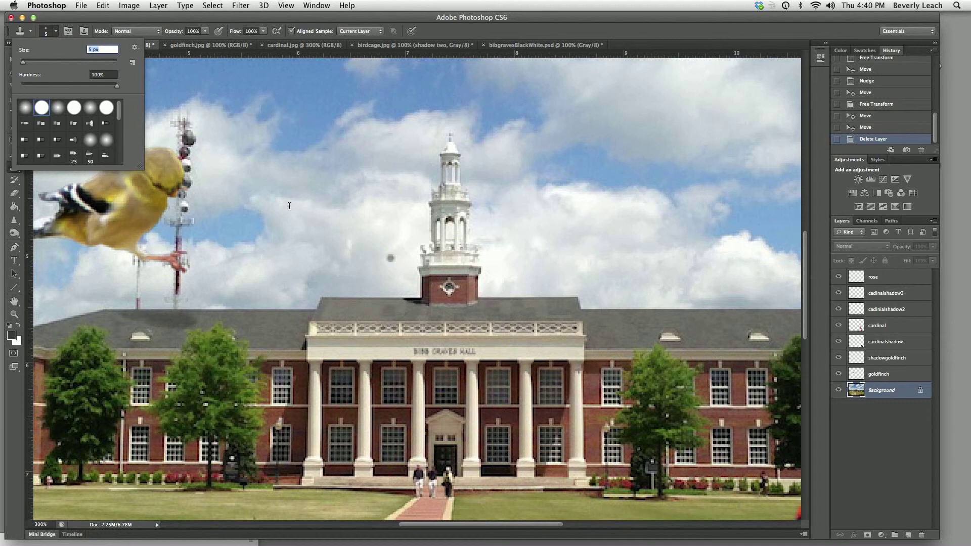
pyautogui.click(40, 199)
pyautogui.click(41, 199)
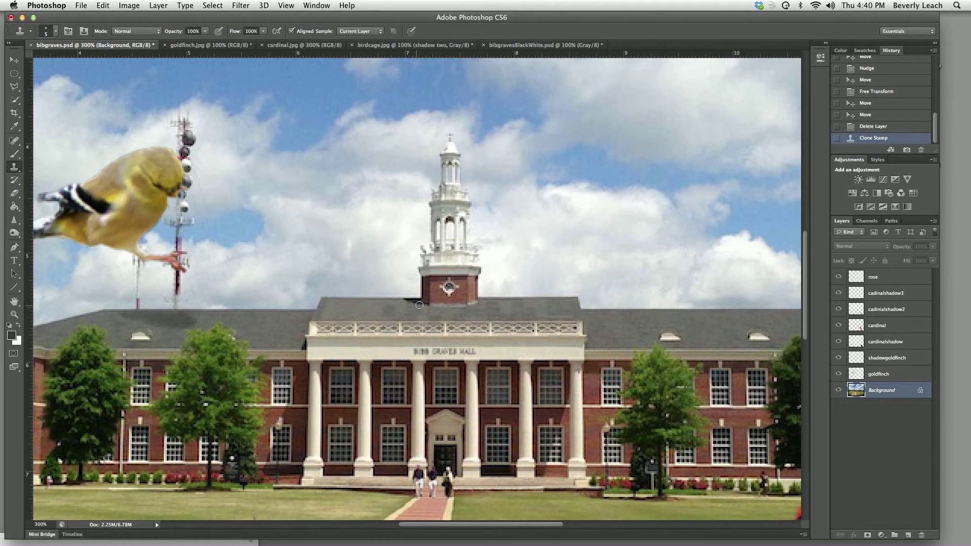
pyautogui.moveTo(420, 304); pyautogui.dragTo(404, 304)
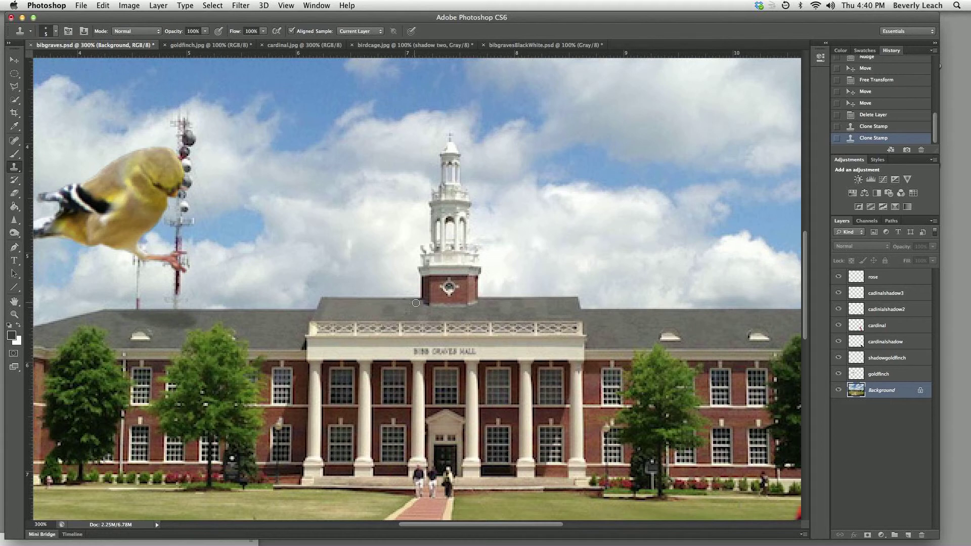
pyautogui.moveTo(421, 303); pyautogui.dragTo(426, 305)
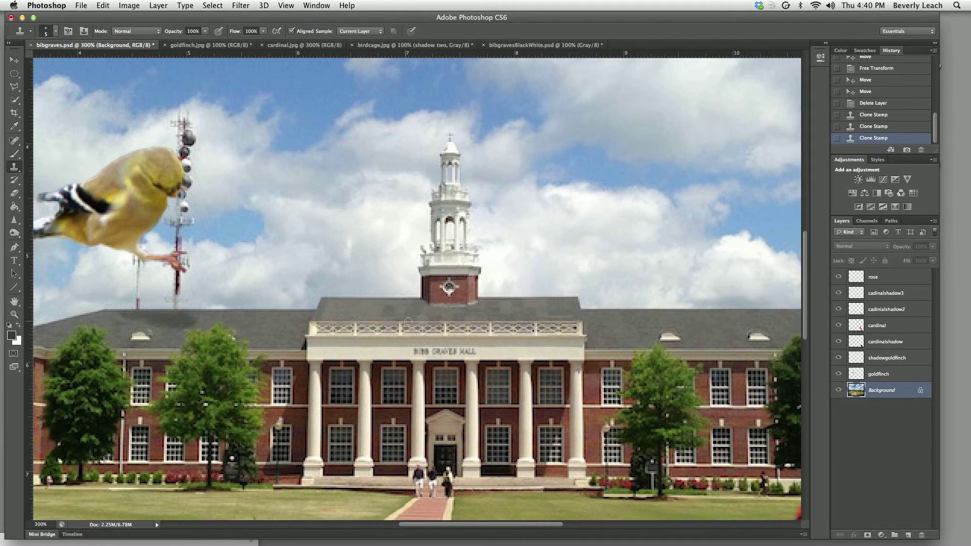
pyautogui.press('super+minus')
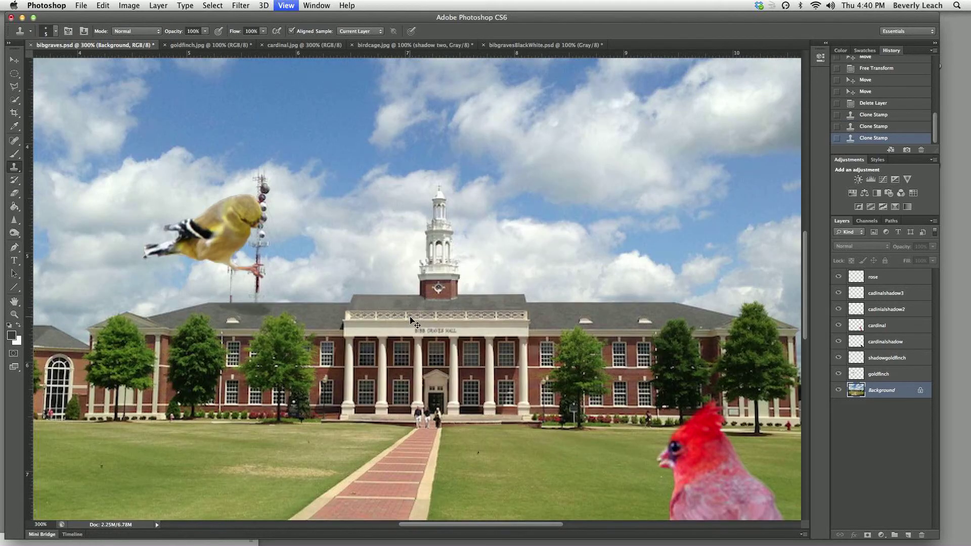
pyautogui.press('super+minus')
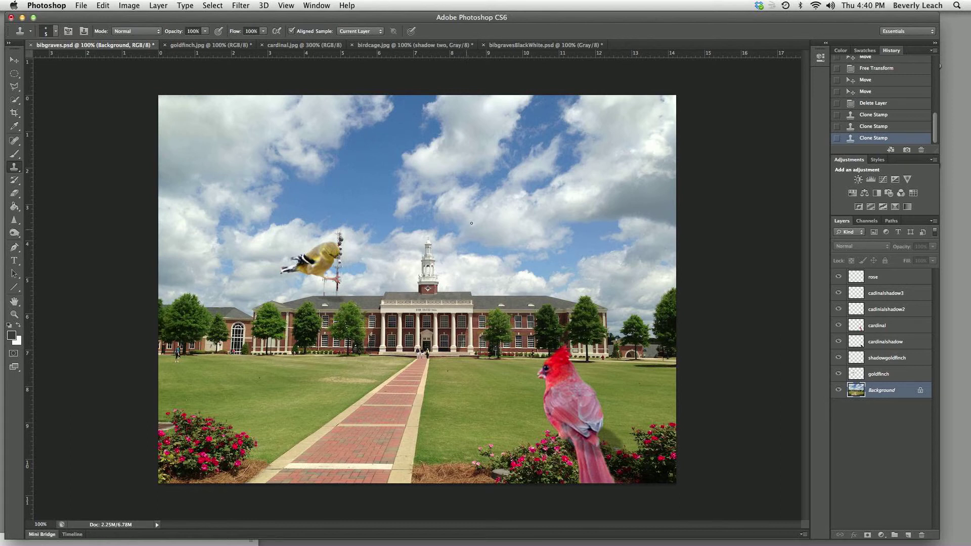
# Compare the colour composite with the grayscale version in bibgravesBlackWhite.psd
pyautogui.click(509, 49)
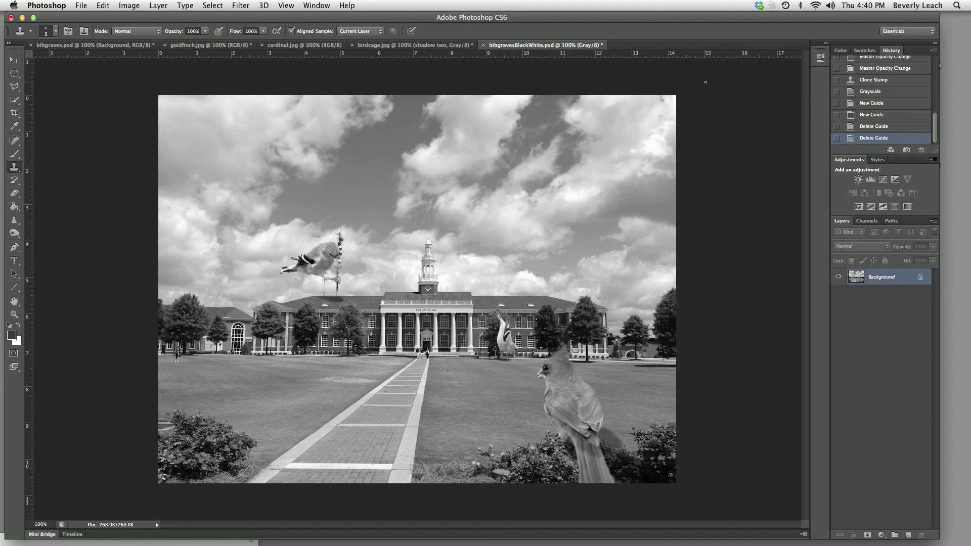
pyautogui.hotkey('ctrl', 'Tab')
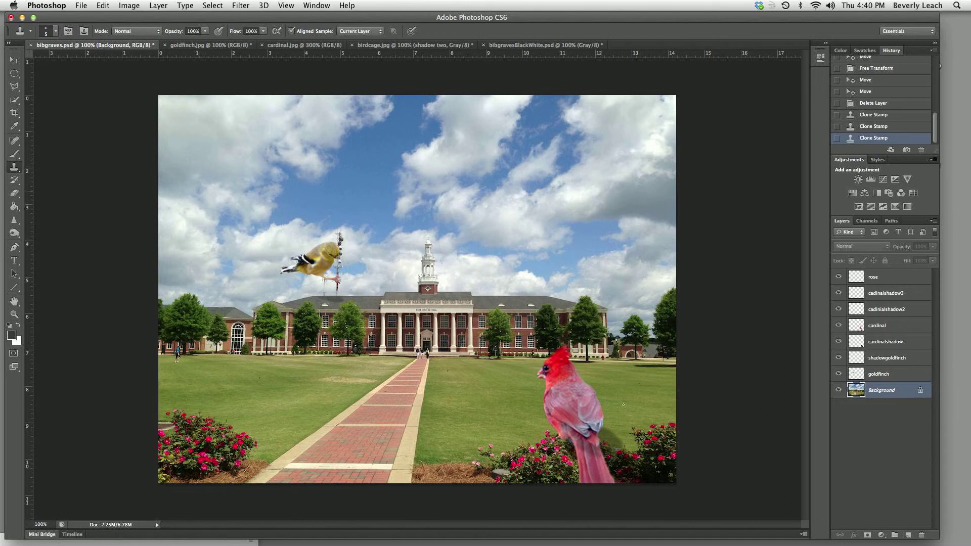
pyautogui.click(131, 6)
pyautogui.moveTo(136, 18)
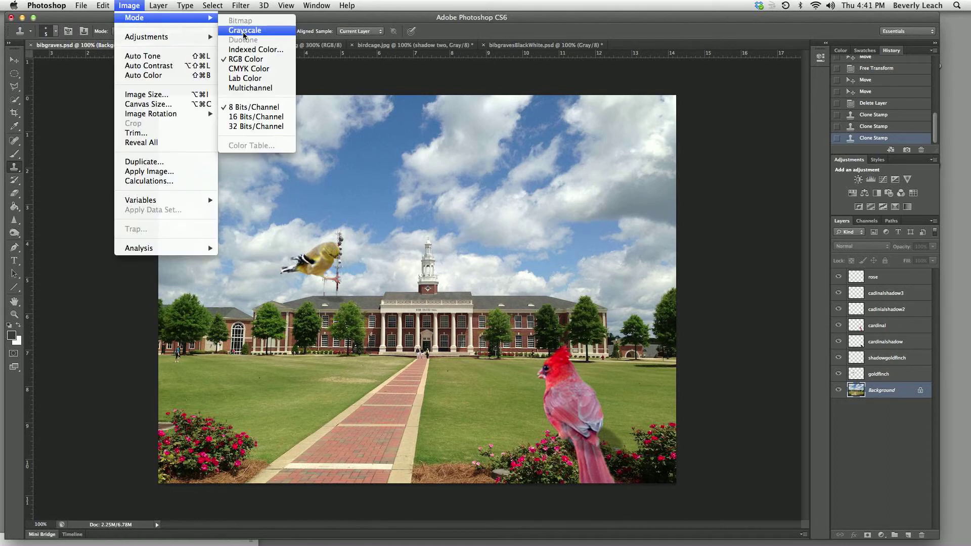
pyautogui.click(243, 32)
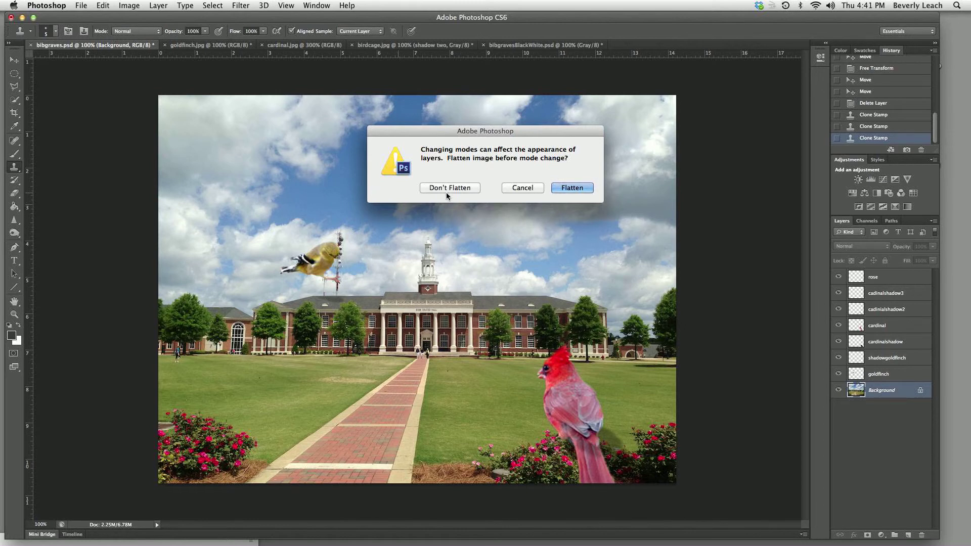
pyautogui.click(531, 187)
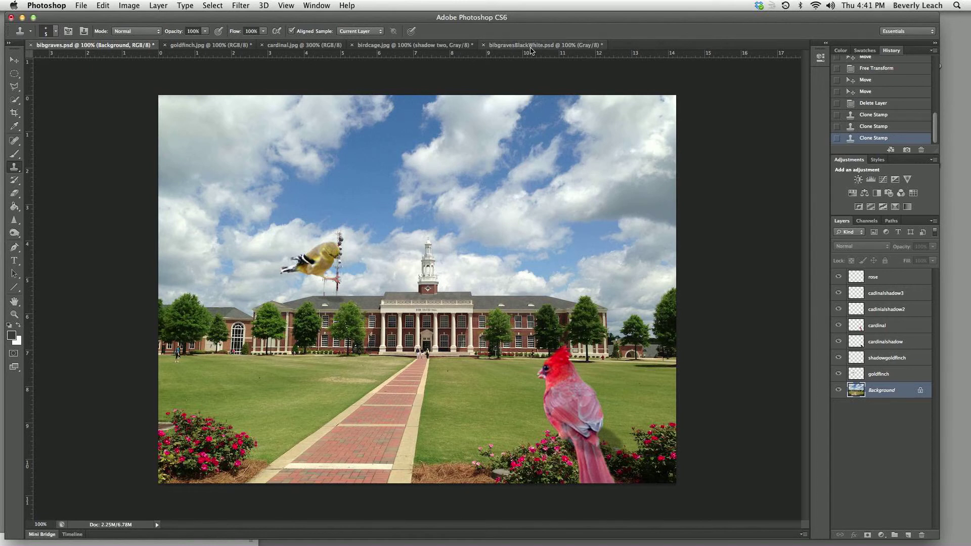
# In bibgravesBlackWhite.psd, clone roof texture over the dark marks on the roof beside the tower's base
pyautogui.click(514, 46)
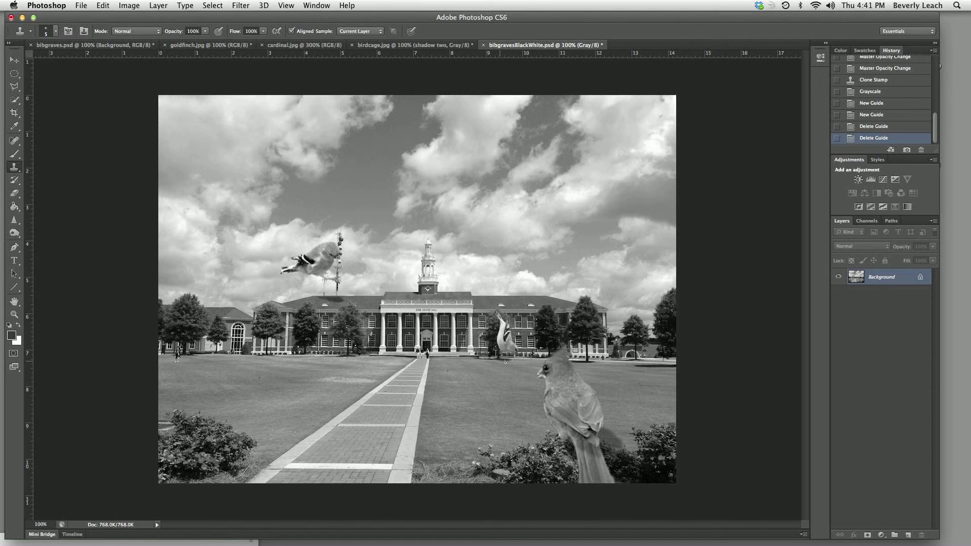
pyautogui.press('super+equal')
pyautogui.press('super+equal')
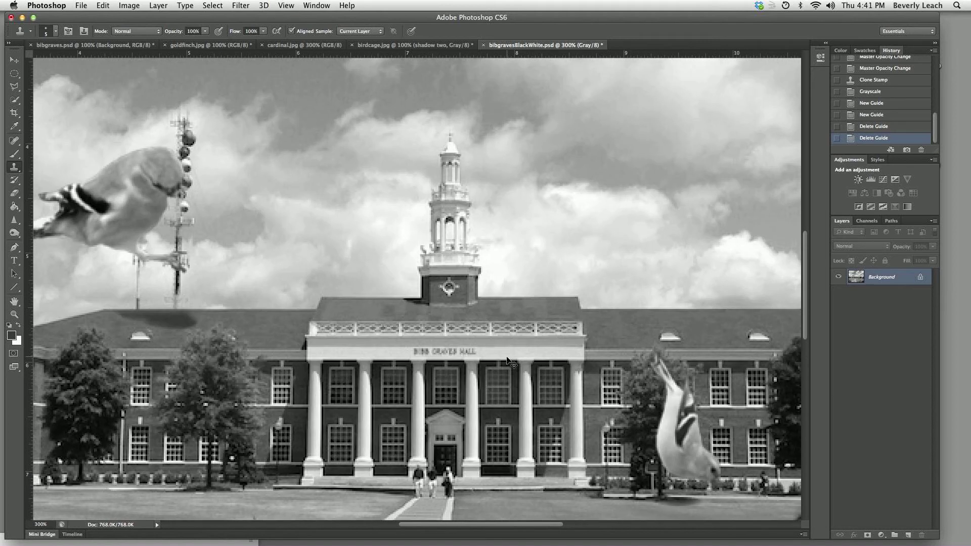
pyautogui.press('super+equal')
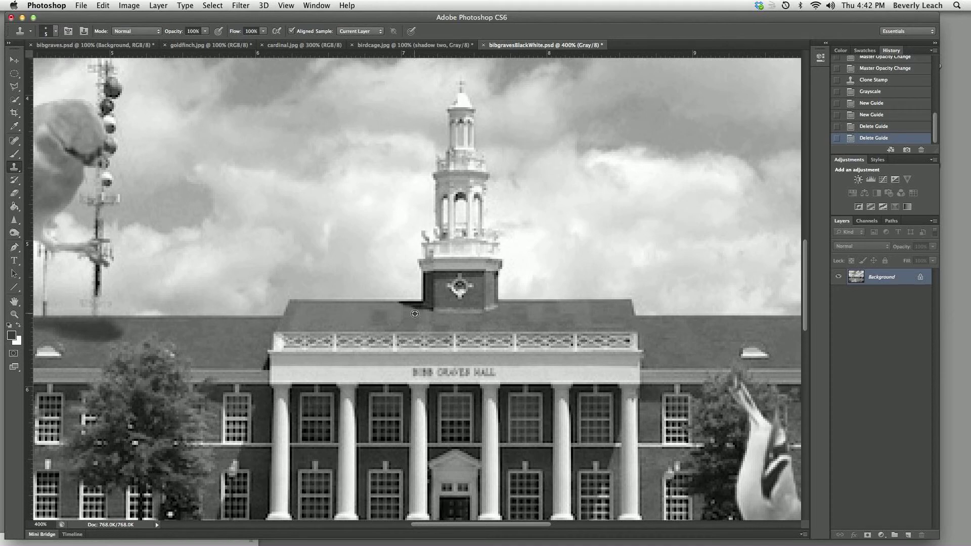
pyautogui.moveTo(418, 310)
pyautogui.mouseDown()
pyautogui.moveTo(402, 307)
pyautogui.moveTo(422, 313)
pyautogui.mouseUp()
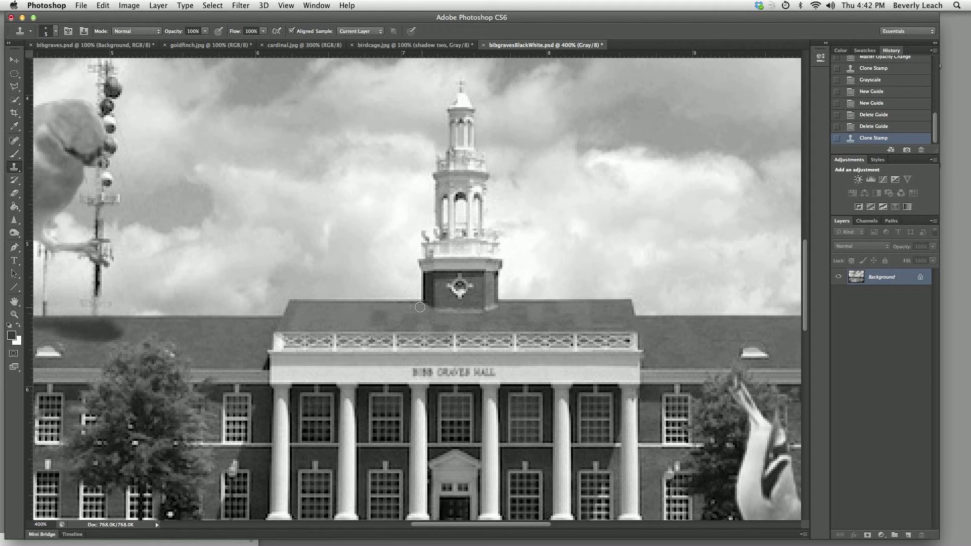
pyautogui.click(424, 307)
pyautogui.press('super+minus')
pyautogui.press('super+minus')
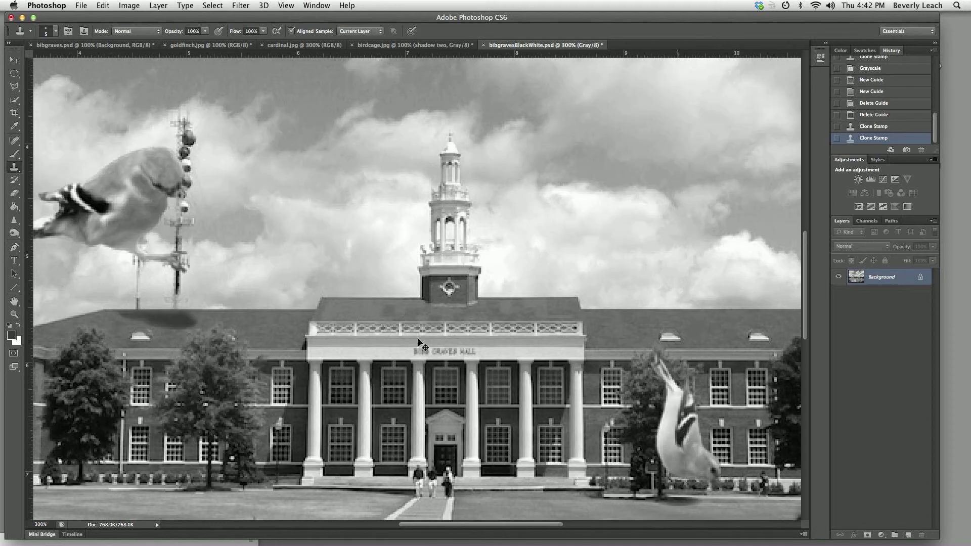
pyautogui.press('super+minus')
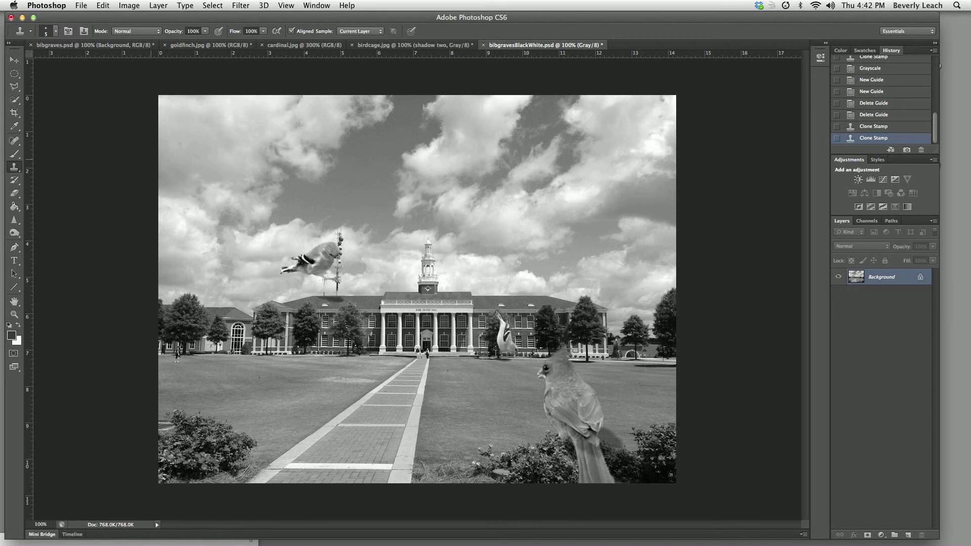
# Place a horizontal guide across the sky above the perched goldfinch
pyautogui.click(14, 60)
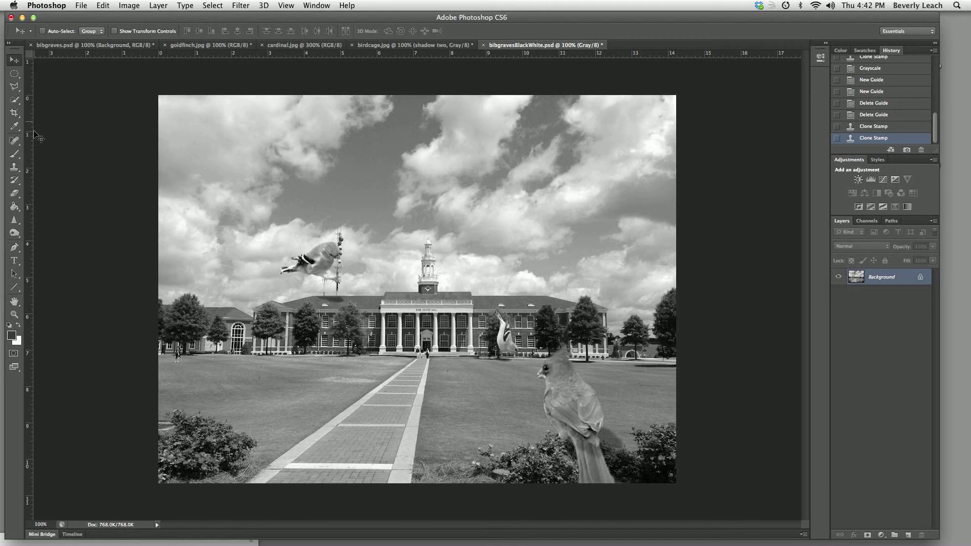
pyautogui.moveTo(311, 55); pyautogui.dragTo(317, 187)
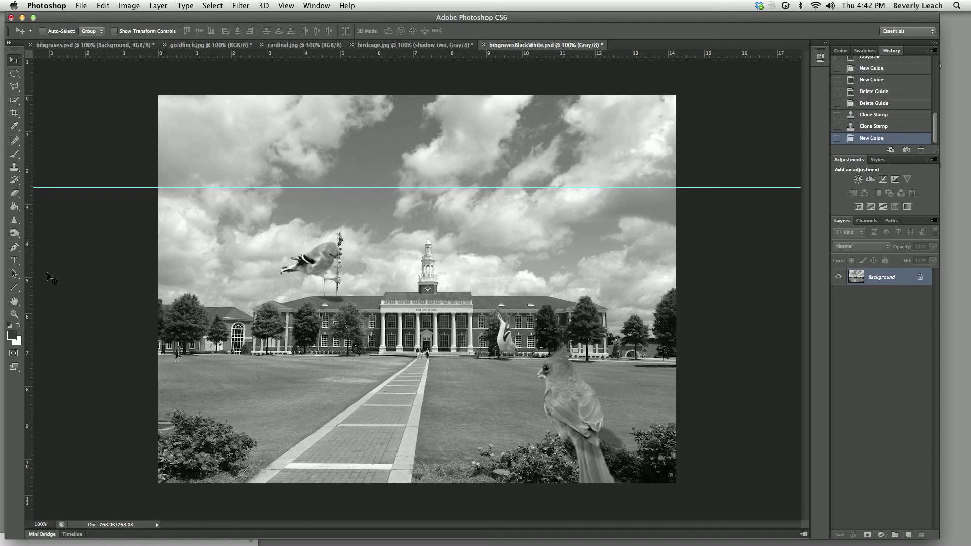
# Place a vertical guide about 2.6 in from the image's left edge, between the small side building and the main hall
pyautogui.moveTo(34, 273); pyautogui.dragTo(255, 301)
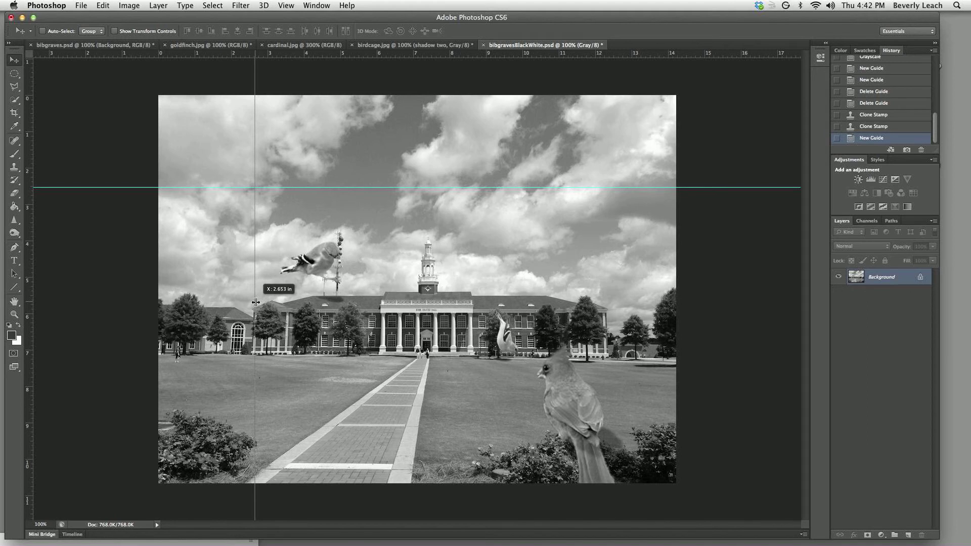
pyautogui.moveTo(256, 301); pyautogui.dragTo(254, 302)
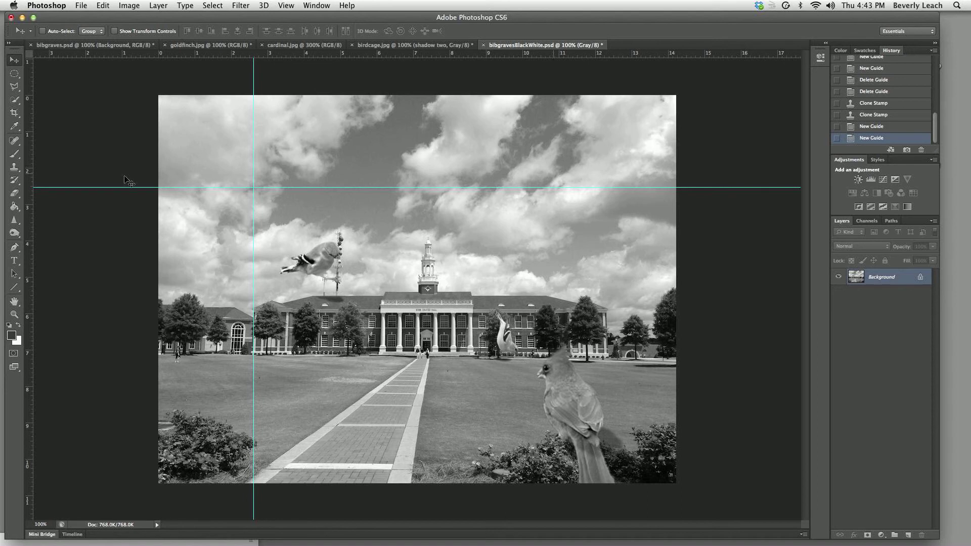
# Crop the image's top and left sides to the two guides, keeping the Rule of Thirds overlay, and switch to the Move tool
pyautogui.click(9, 114)
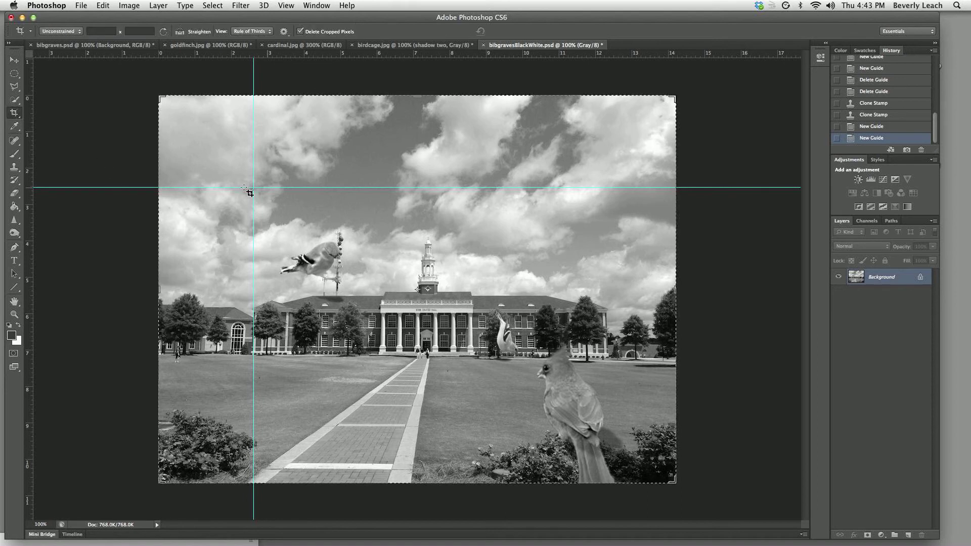
pyautogui.moveTo(162, 98); pyautogui.dragTo(210, 143)
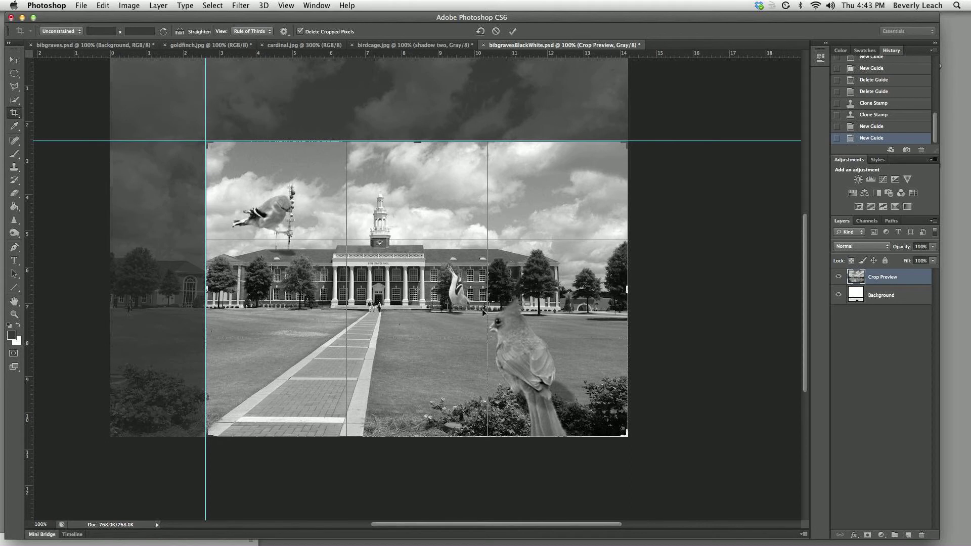
pyautogui.click(269, 32)
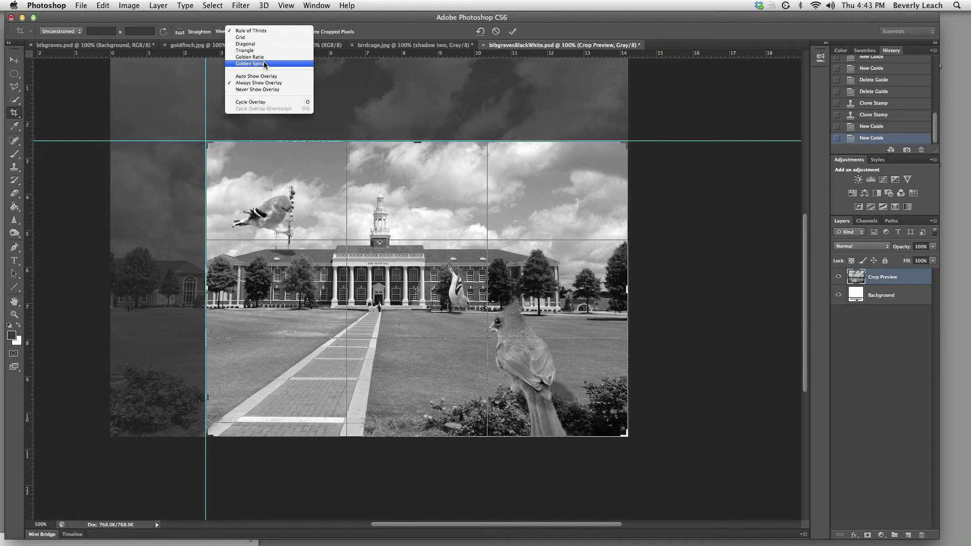
pyautogui.click(261, 32)
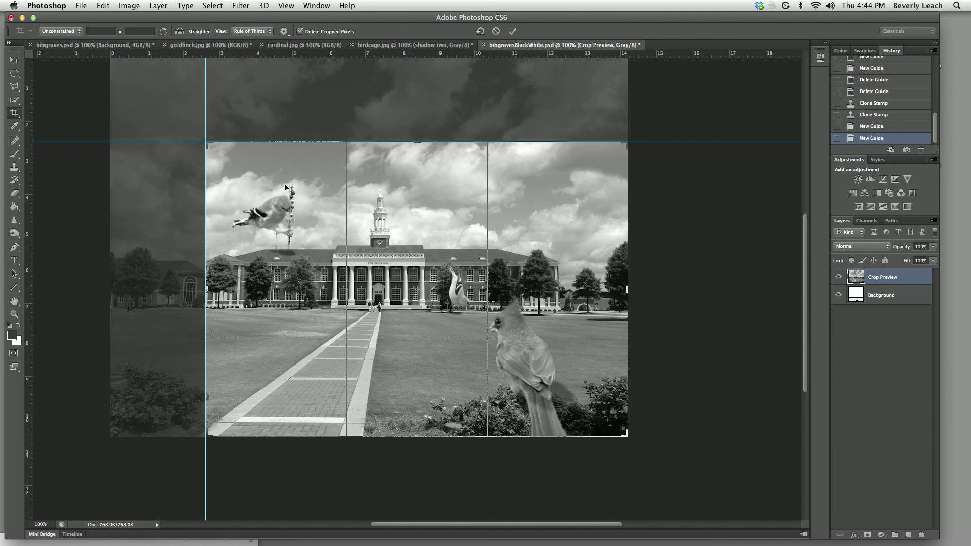
pyautogui.press('Return')
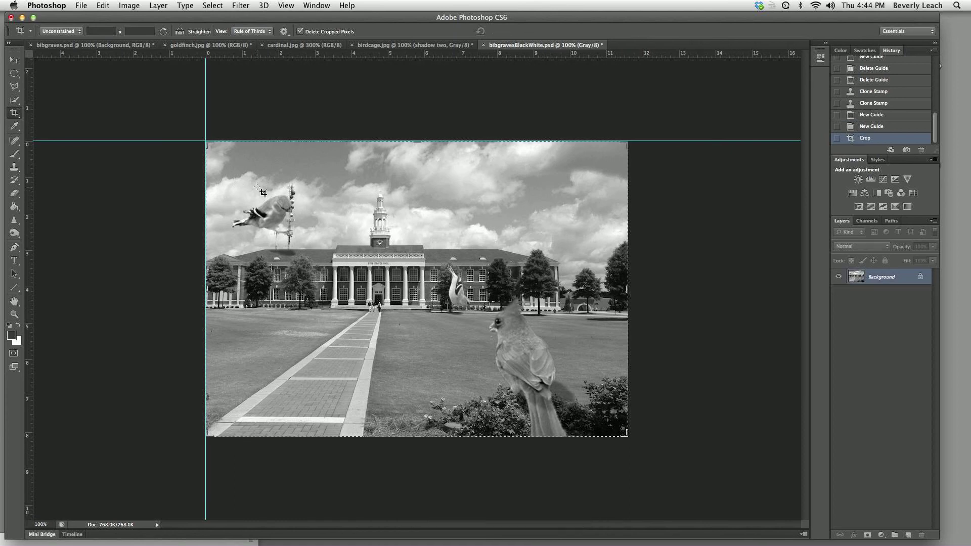
pyautogui.press('v')
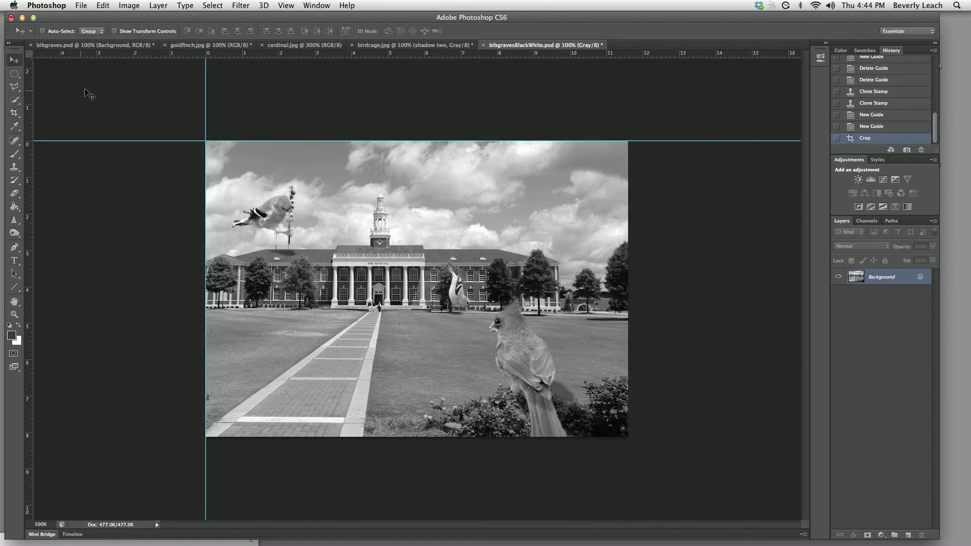